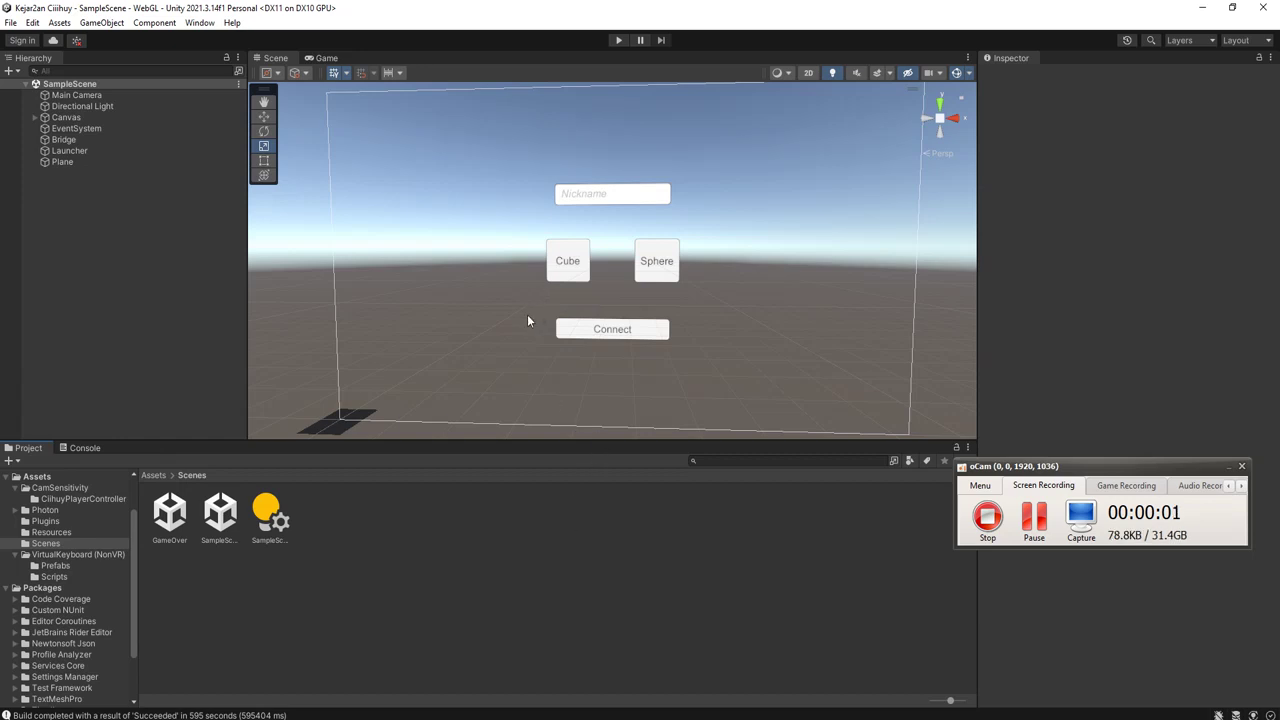
pyautogui.scroll(3, 528, 318)
pyautogui.keyDown('alt'); pyautogui.moveTo(528, 318); pyautogui.dragTo(600, 351); pyautogui.keyUp('alt')
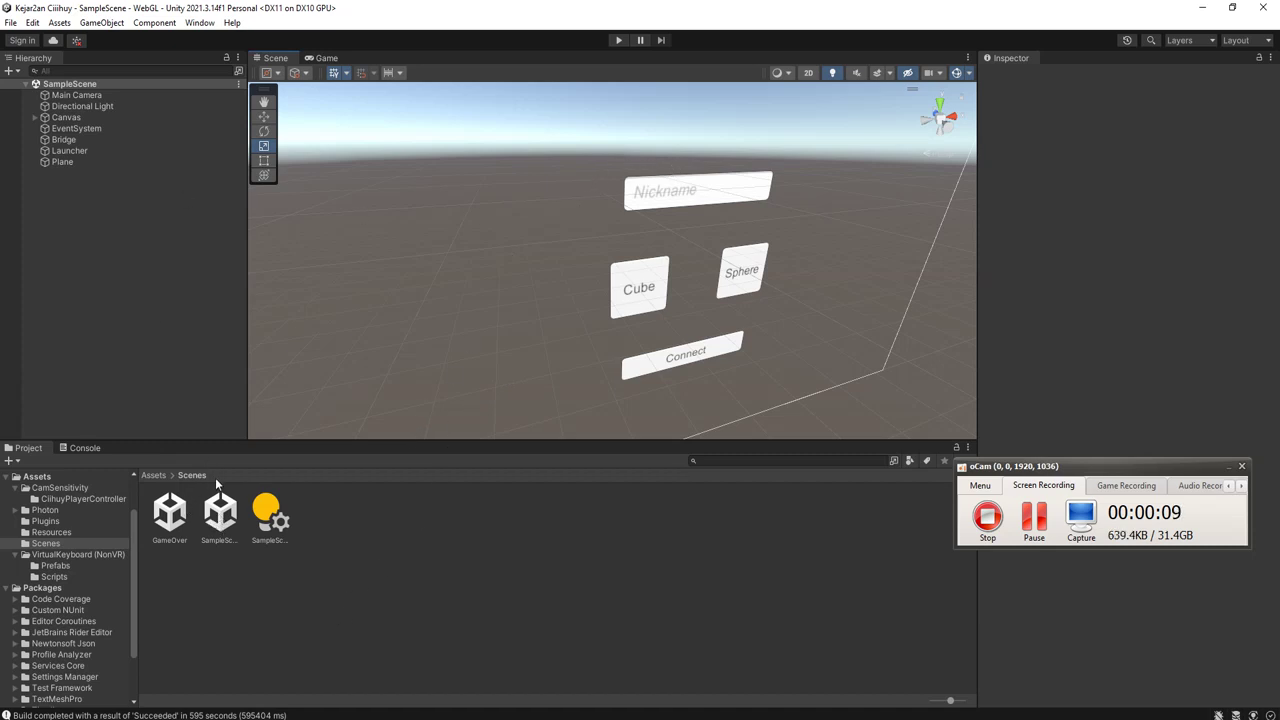
pyautogui.keyDown('alt'); pyautogui.moveTo(712, 362); pyautogui.dragTo(543, 360); pyautogui.keyUp('alt')
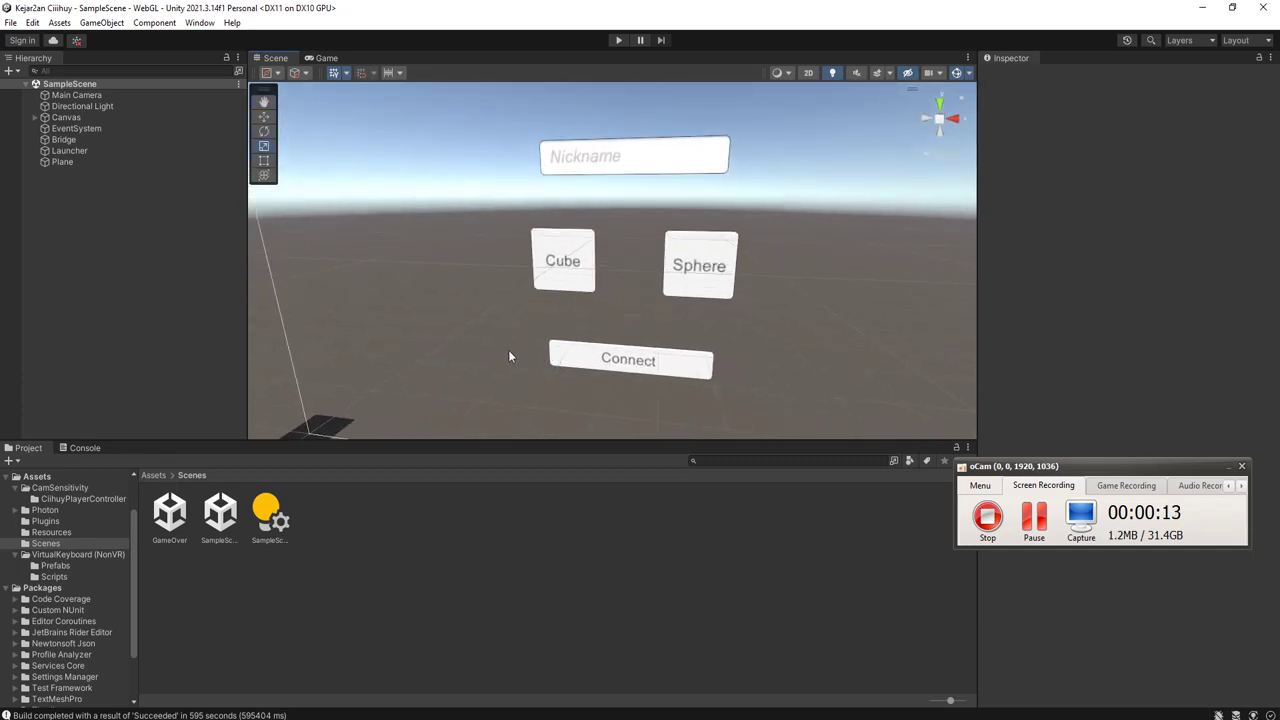
pyautogui.keyDown('alt'); pyautogui.moveTo(553, 312); pyautogui.dragTo(550, 309); pyautogui.keyUp('alt')
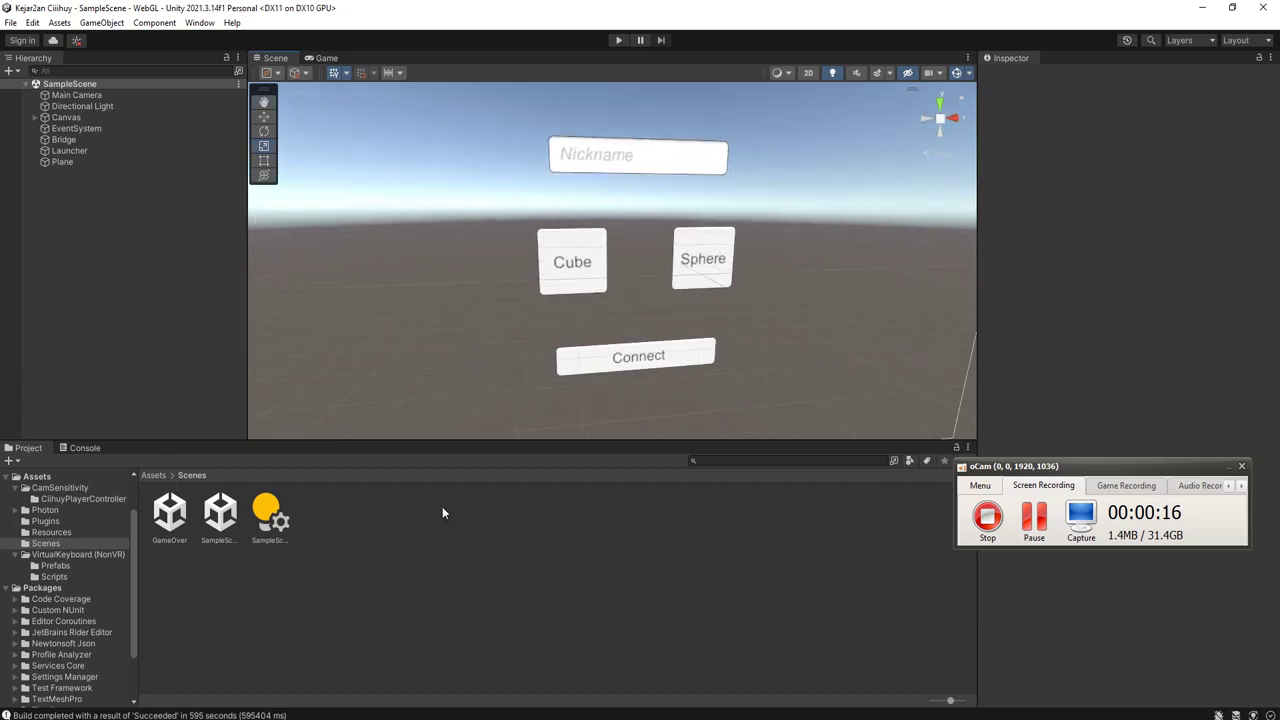
# Open the VirtualKeyboard demo scene from the VirtualKeyboard (NonVR) folder in Assets.
pyautogui.click(155, 477)
pyautogui.click(389, 510)
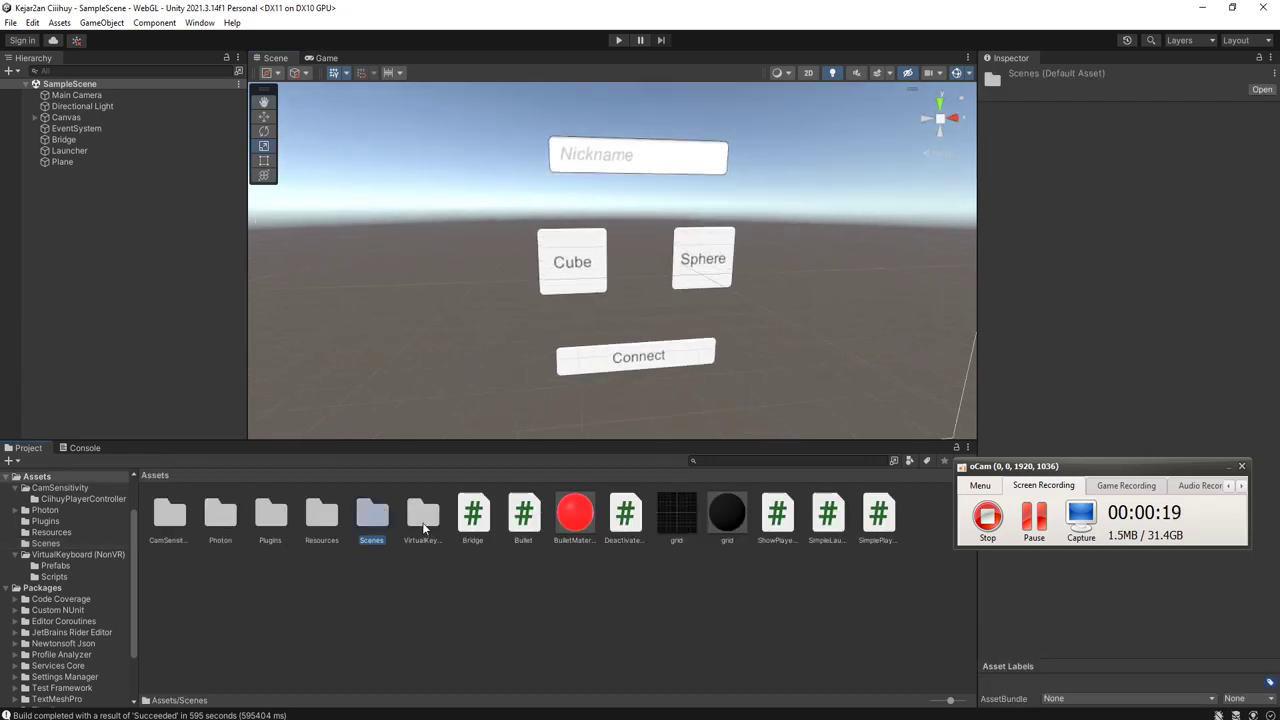
pyautogui.click(382, 568)
pyautogui.click(372, 514)
pyautogui.click(424, 515)
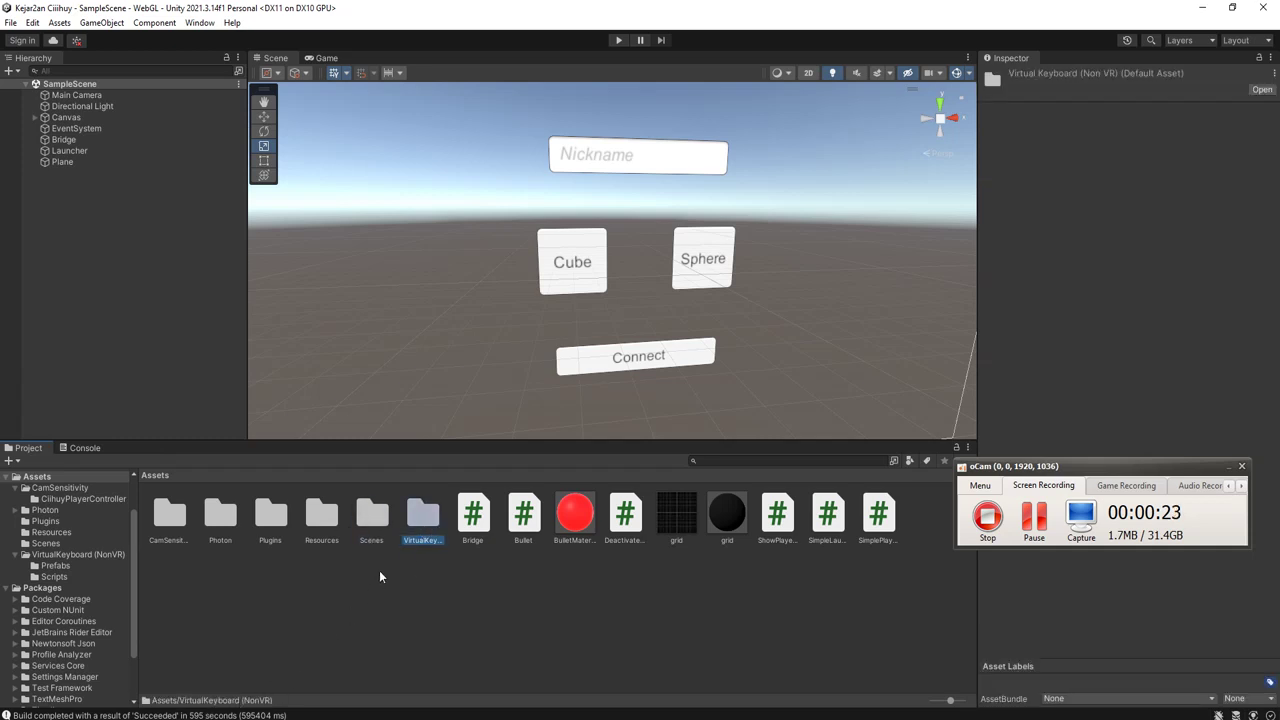
pyautogui.doubleClick(420, 515)
pyautogui.doubleClick(324, 520)
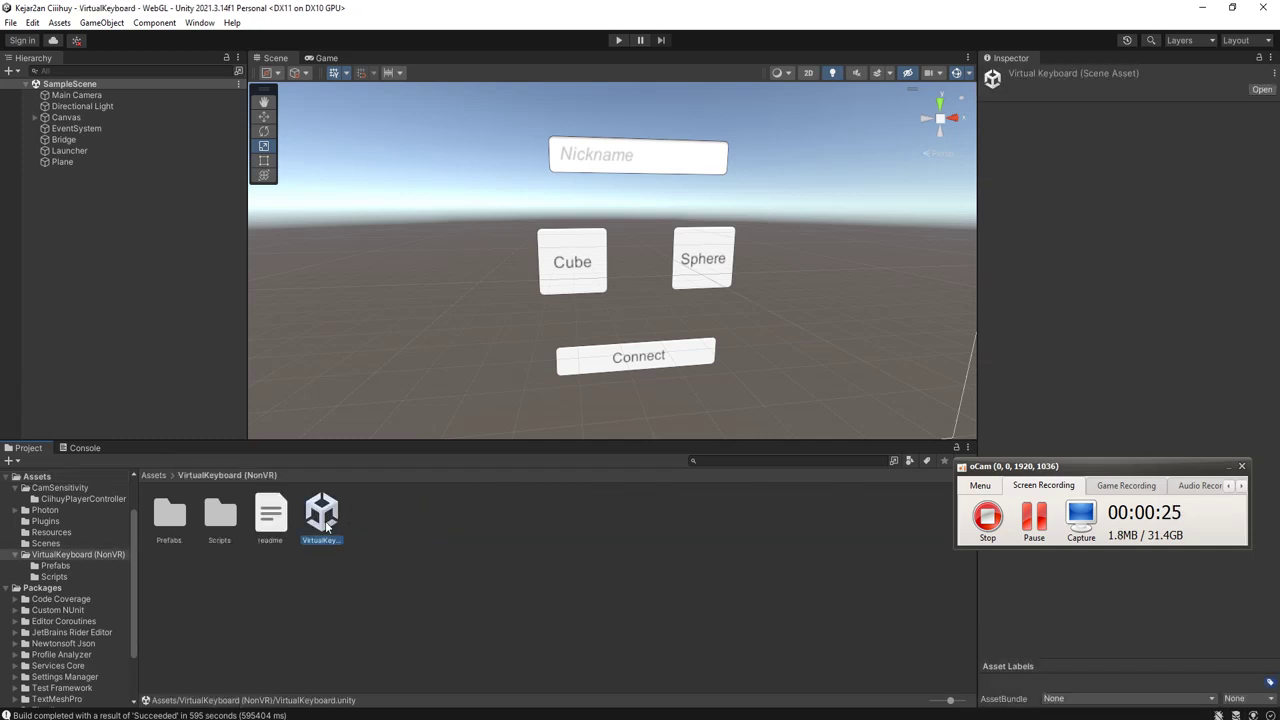
# Run the demo scene, inspect NonVRVirtualKeyboard and its canvas, try the on-screen keyboard in the text field, and stop play mode.
pyautogui.hotkey('ctrl', 'p')
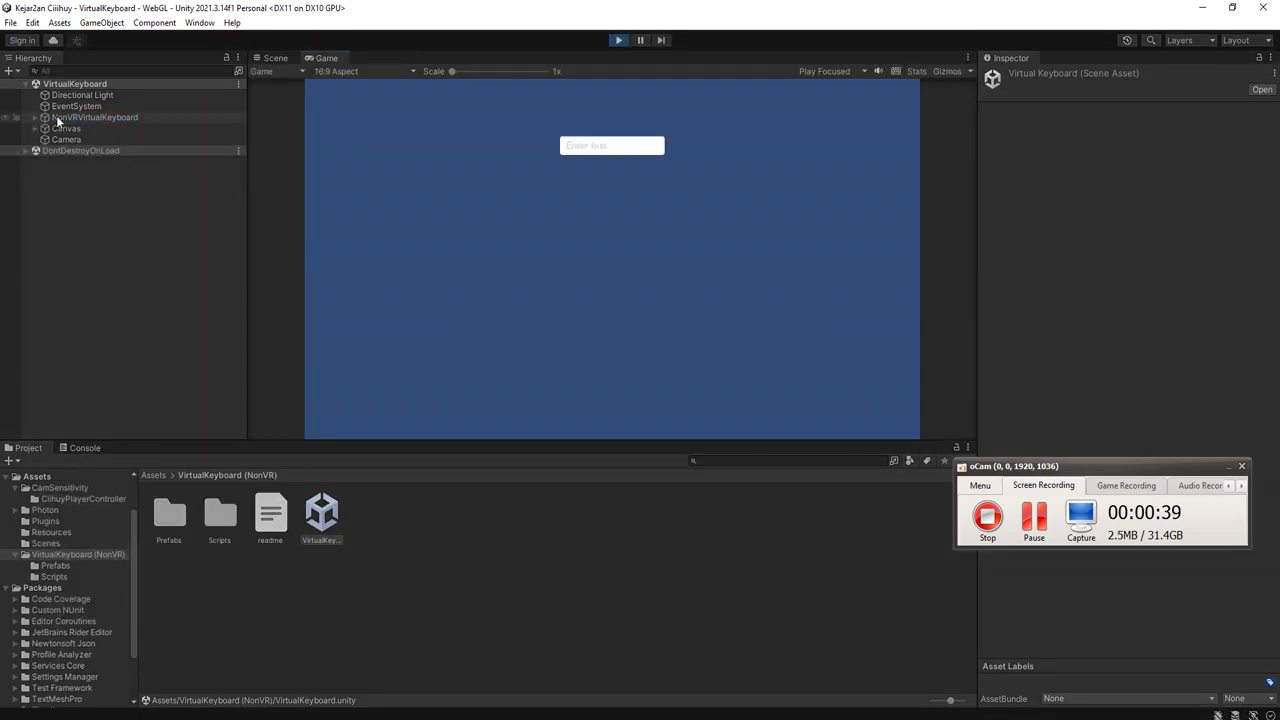
pyautogui.click(108, 117)
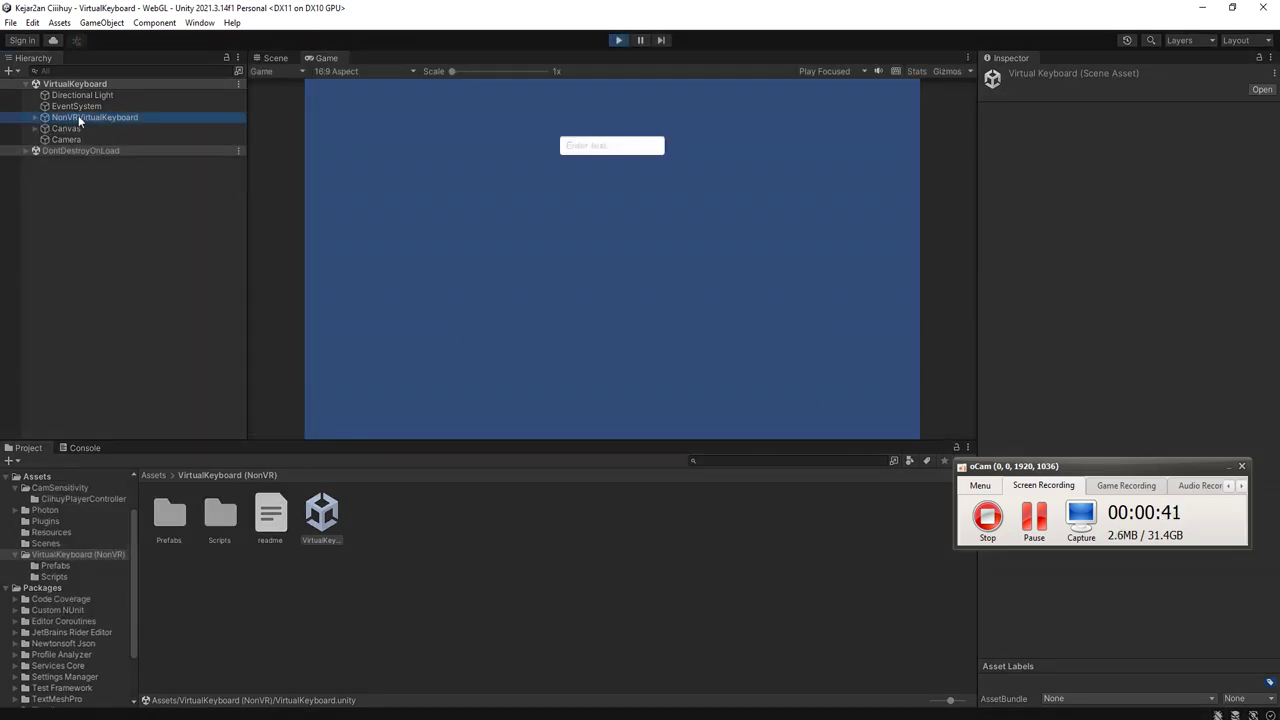
pyautogui.click(35, 117)
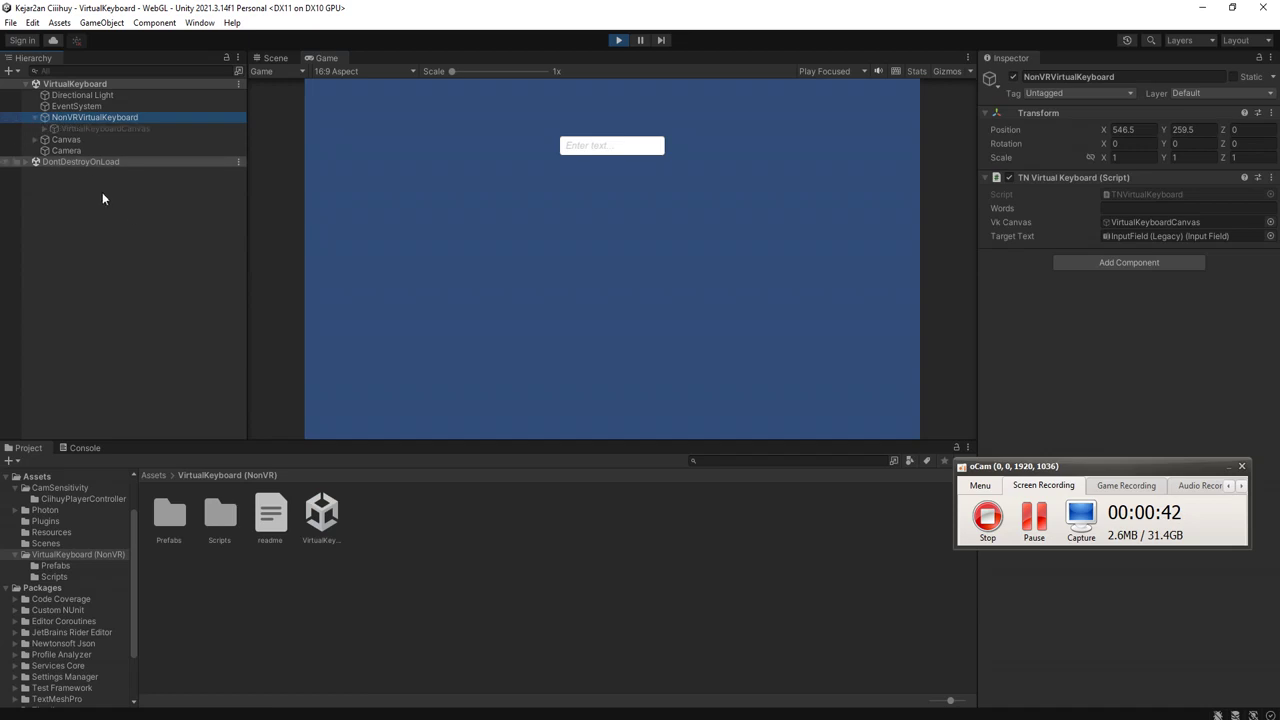
pyautogui.click(85, 129)
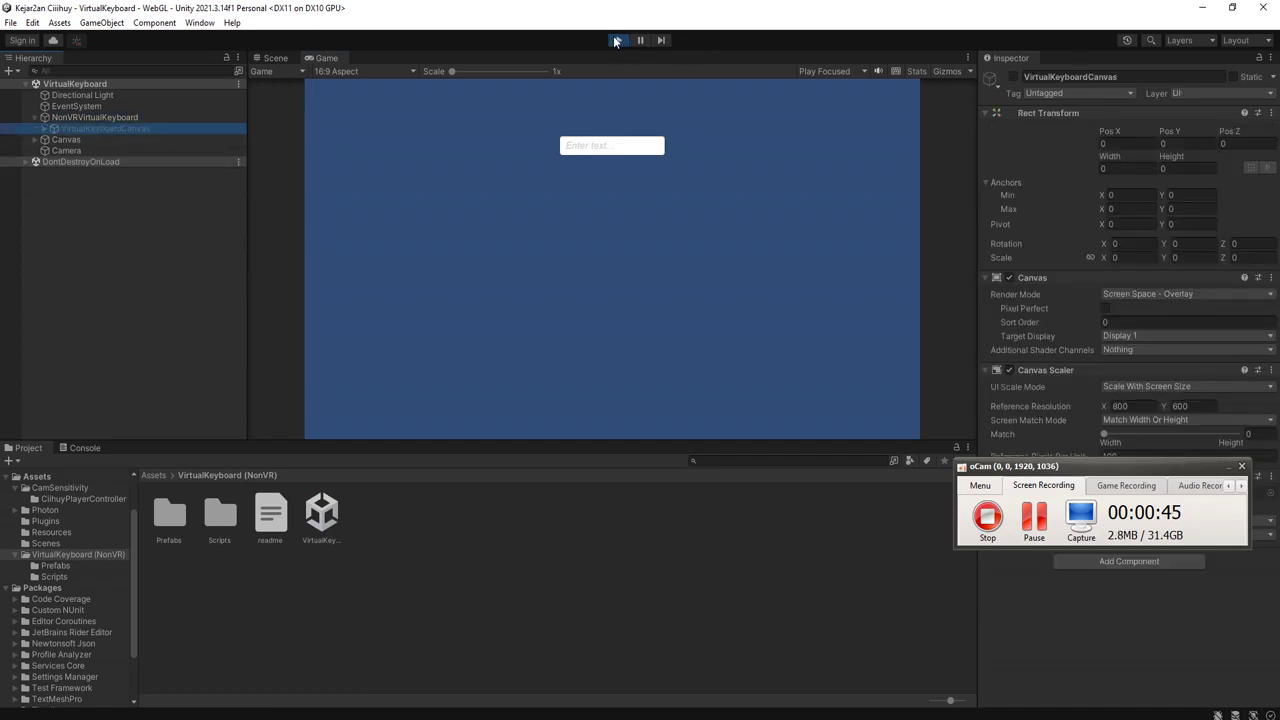
pyautogui.click(613, 145)
pyautogui.click(632, 346)
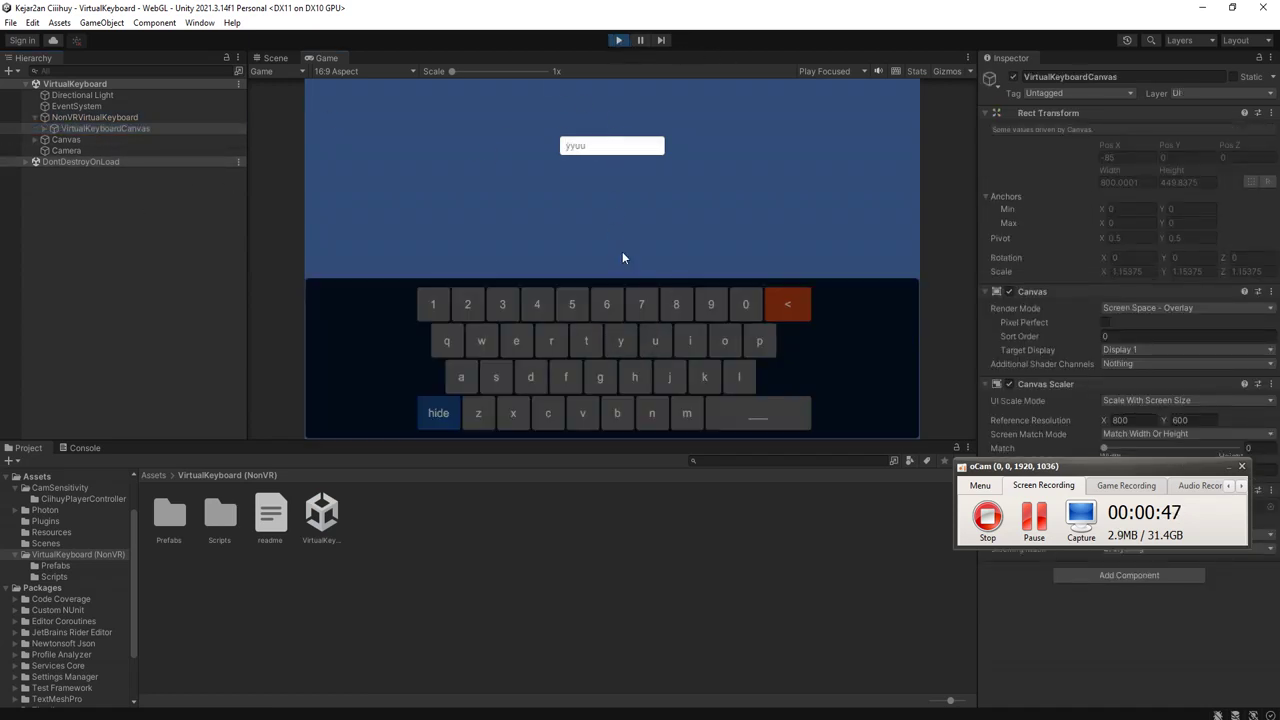
pyautogui.click(618, 40)
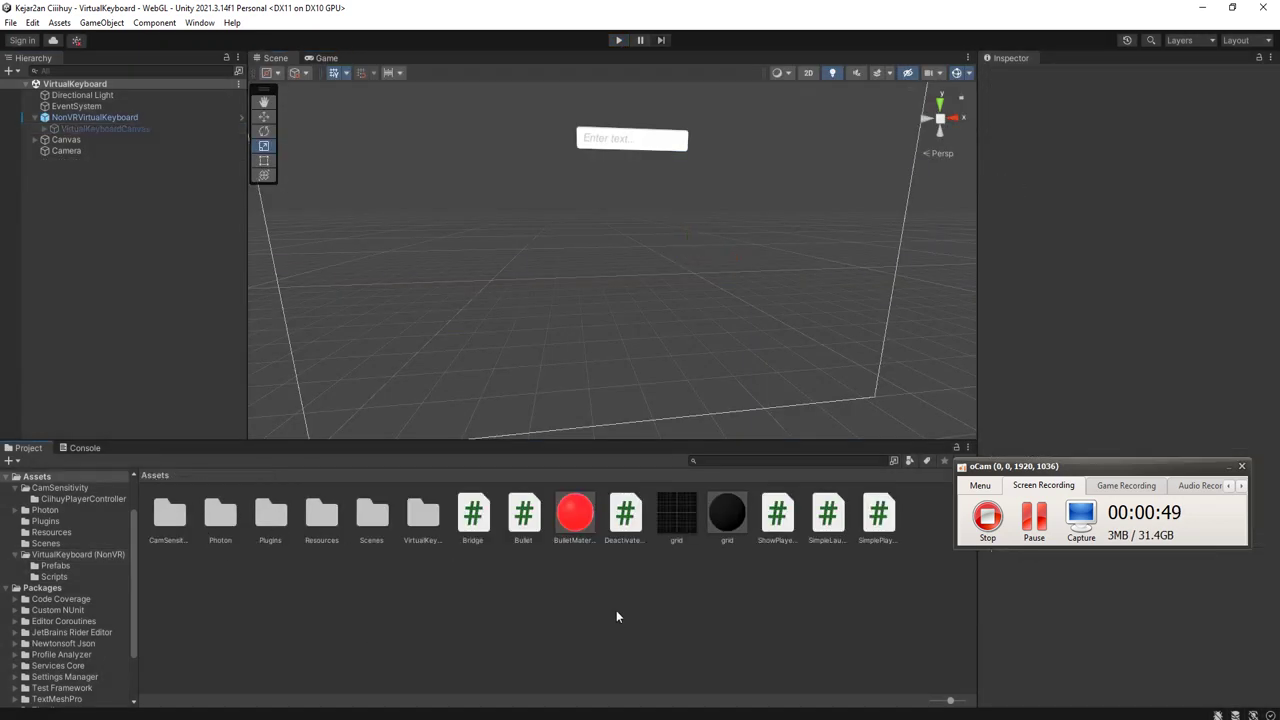
# Reopen SampleScene from the Scenes folder and look over its nickname and connect interface.
pyautogui.doubleClick(372, 513)
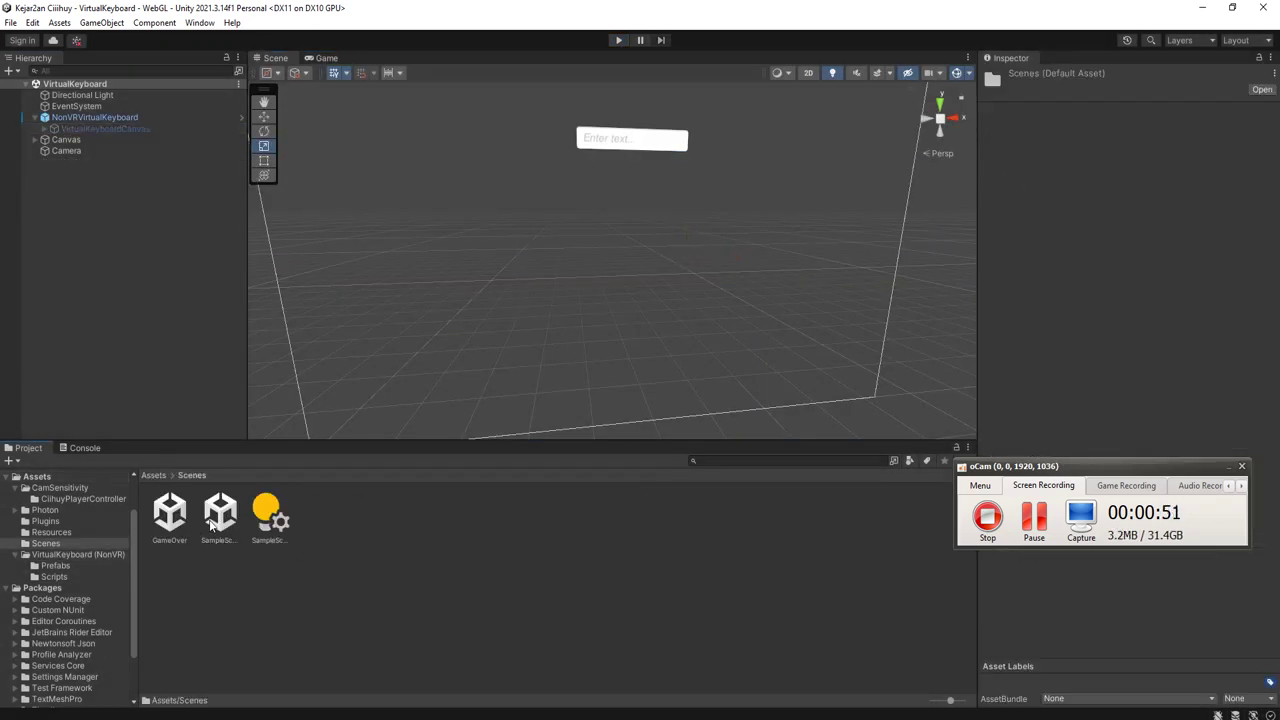
pyautogui.doubleClick(220, 513)
pyautogui.click(620, 200)
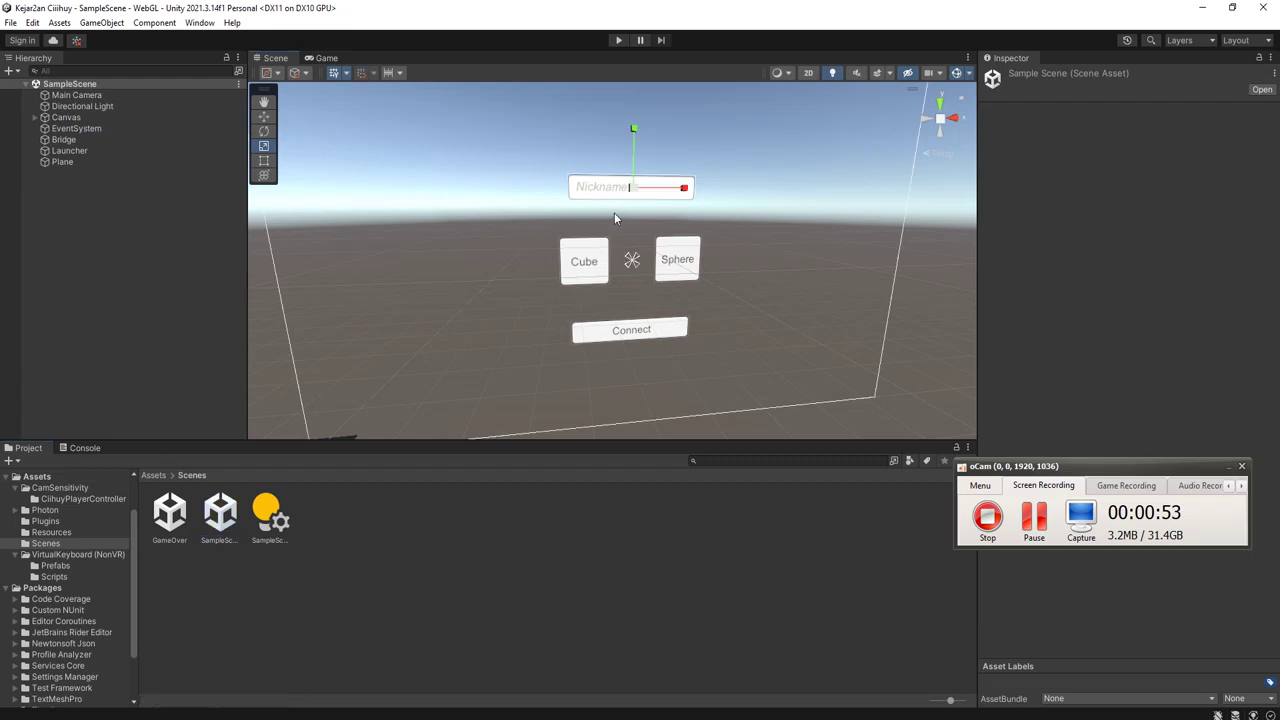
pyautogui.keyDown('alt'); pyautogui.moveTo(614, 212); pyautogui.dragTo(554, 336); pyautogui.keyUp('alt')
pyautogui.click(503, 605)
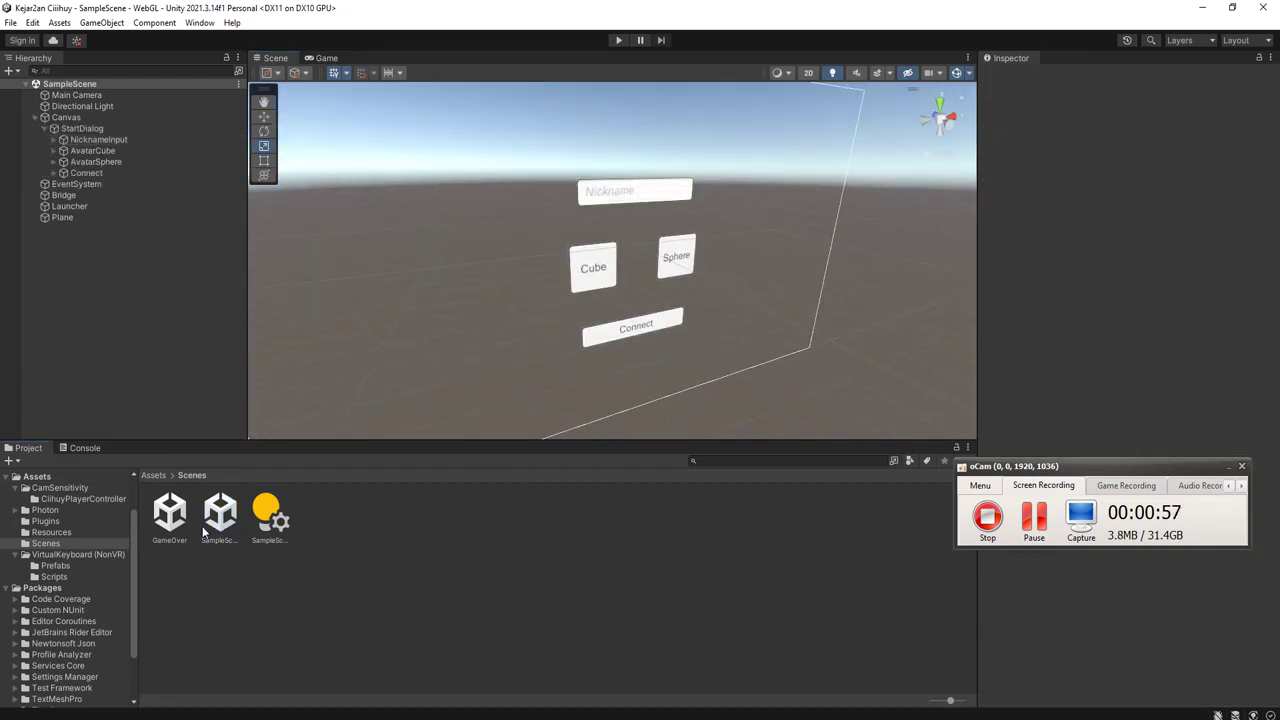
# Browse to the Prefabs folder inside VirtualKeyboard (NonVR).
pyautogui.click(150, 475)
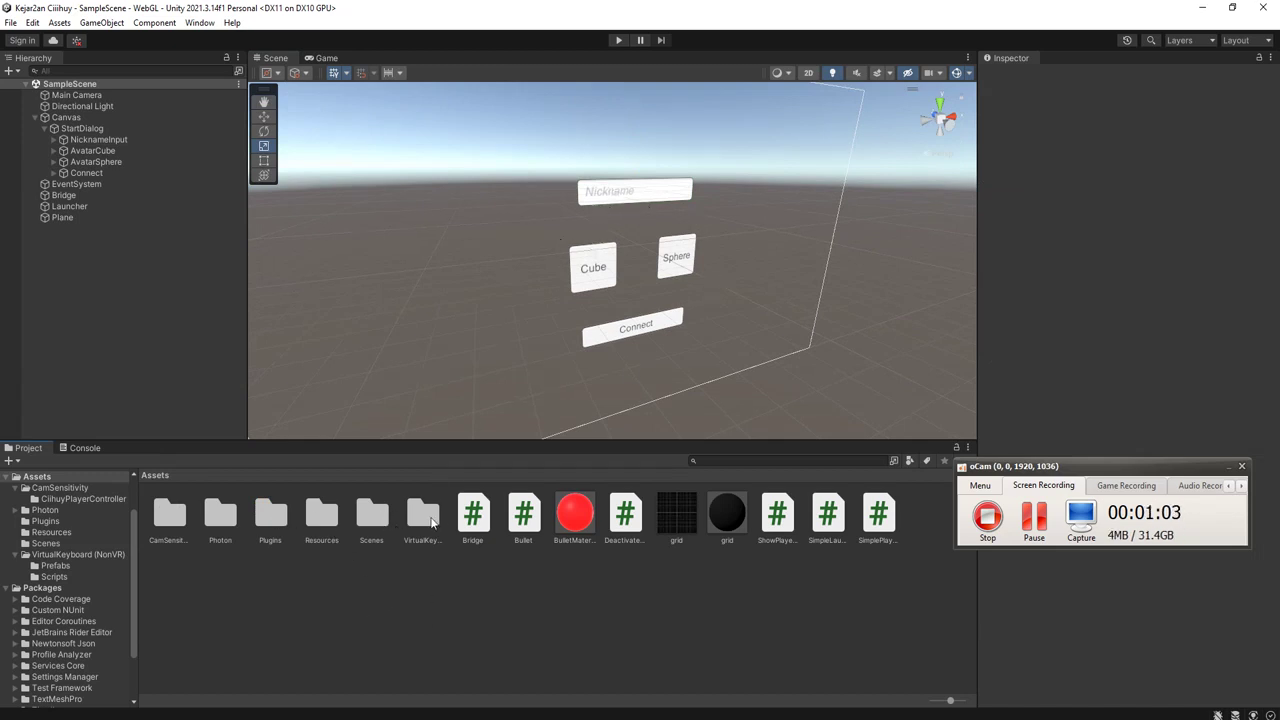
pyautogui.doubleClick(385, 540)
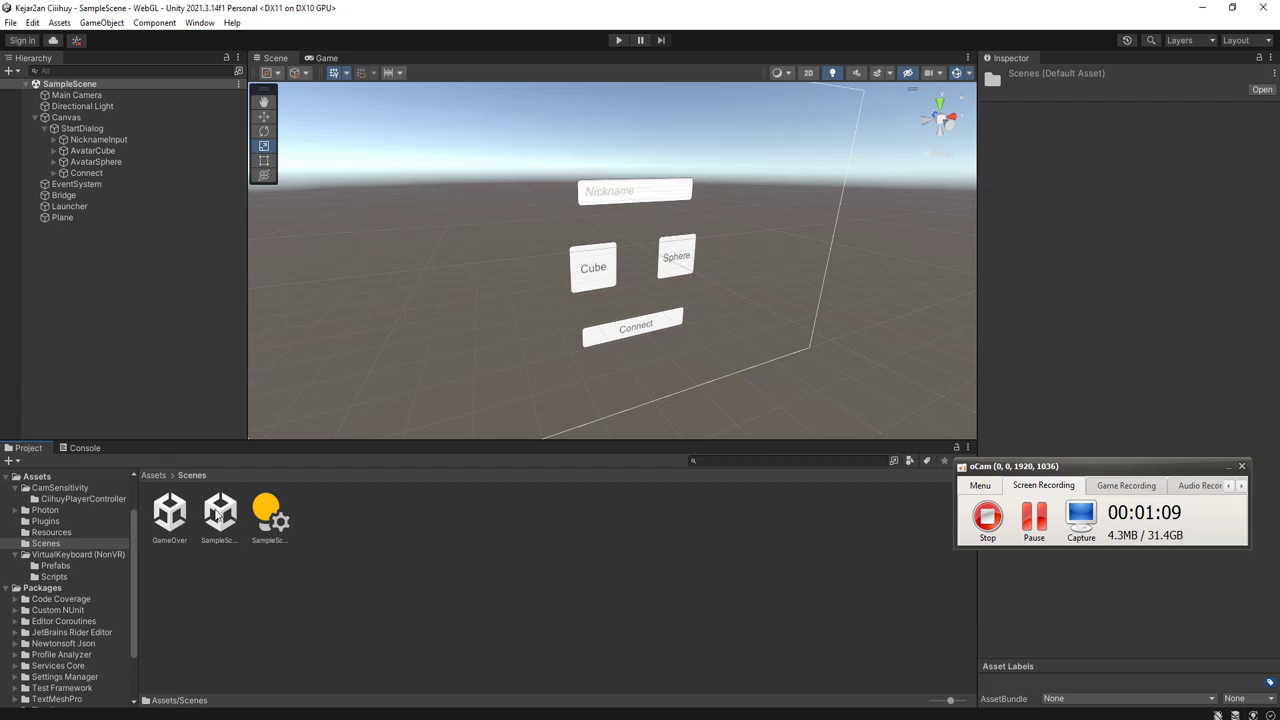
pyautogui.click(154, 476)
pyautogui.click(428, 525)
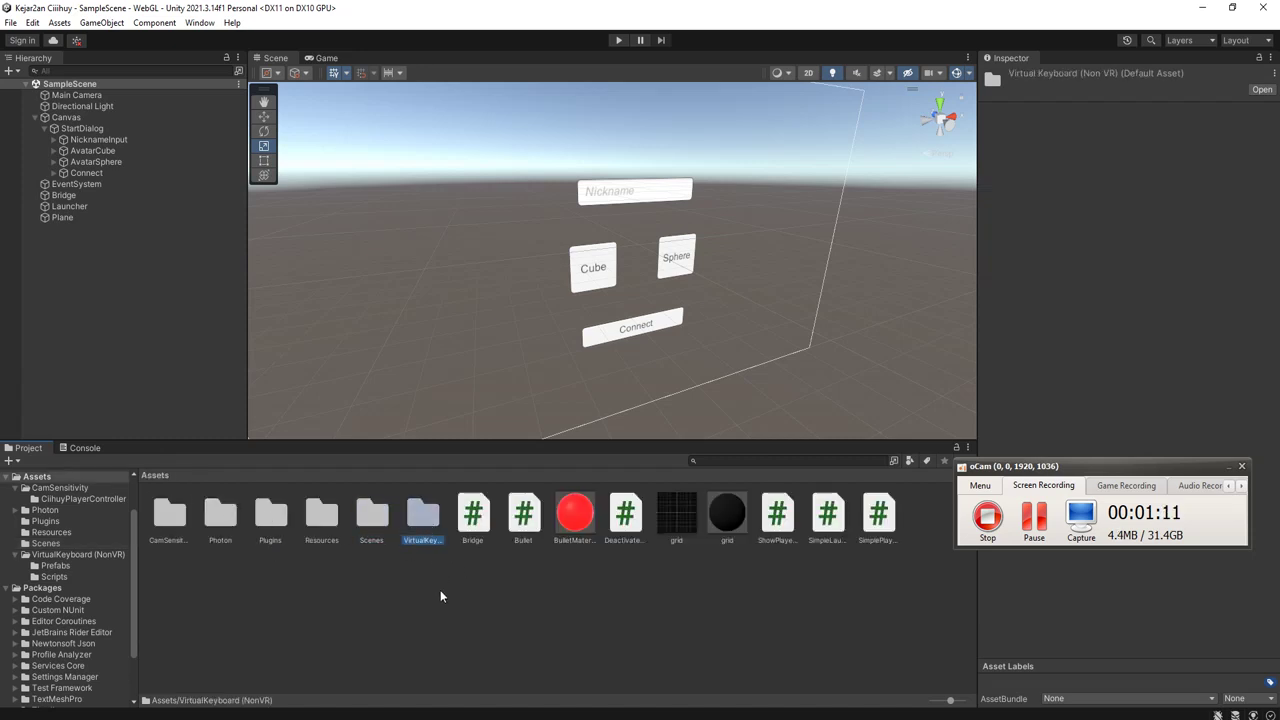
pyautogui.click(440, 597)
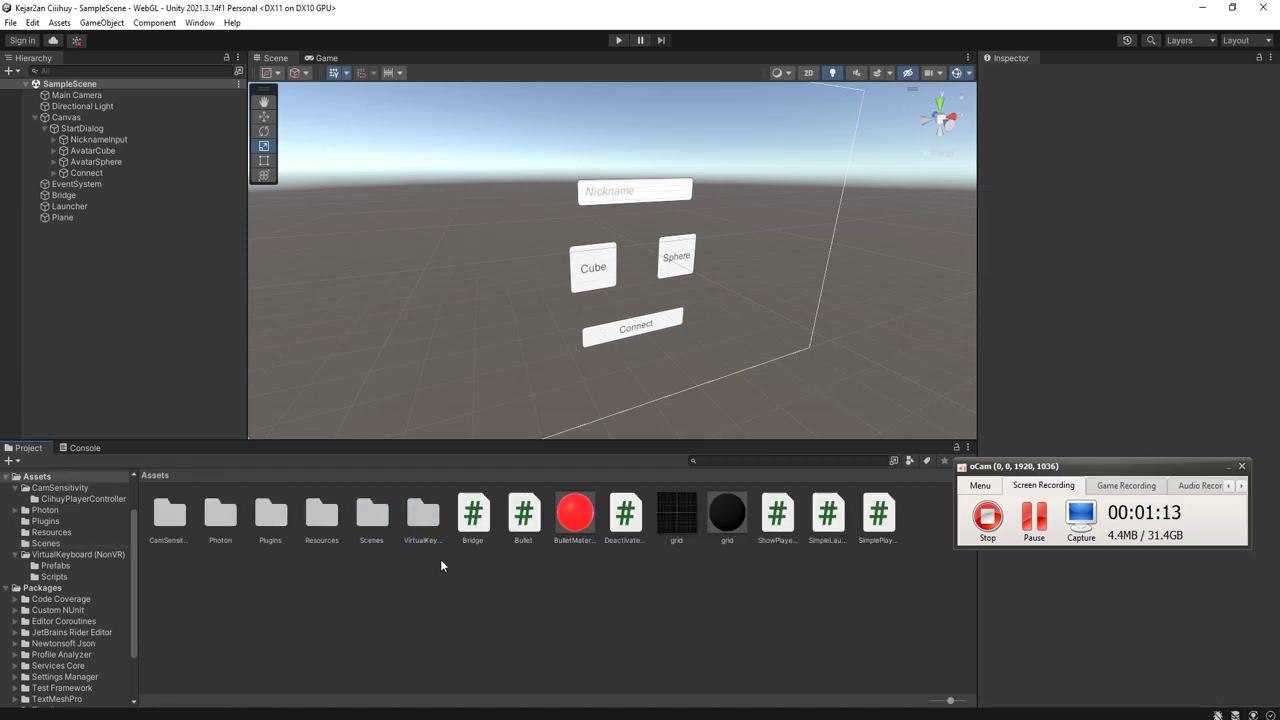
pyautogui.doubleClick(422, 514)
pyautogui.click(220, 515)
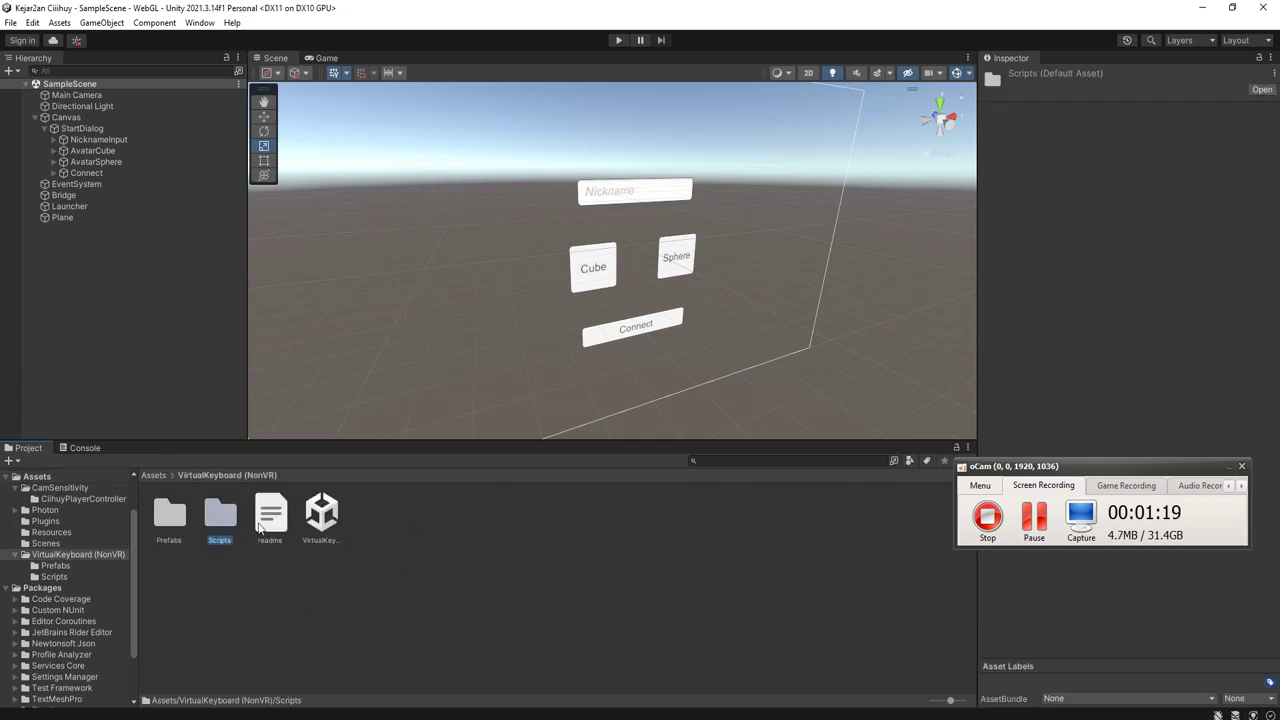
pyautogui.doubleClick(172, 516)
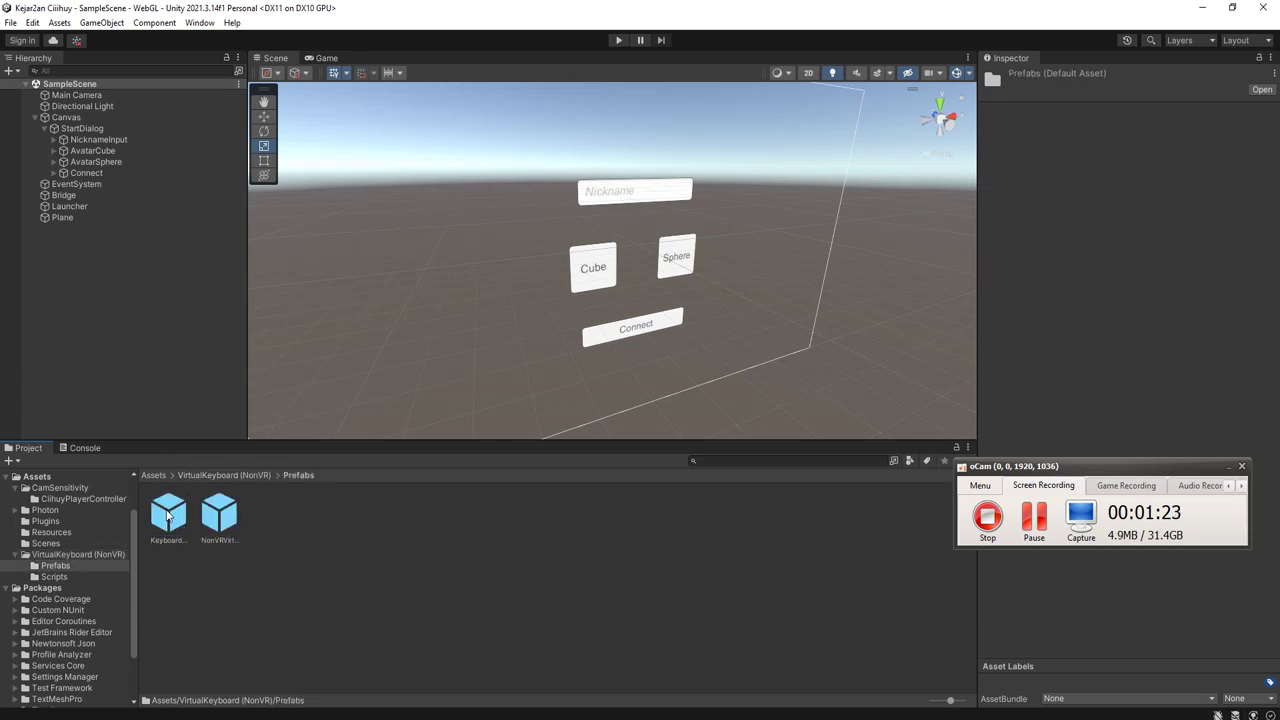
# Add the NonVRVirtualKeyboard prefab to the SampleScene hierarchy at root level.
pyautogui.click(168, 515)
pyautogui.click(219, 515)
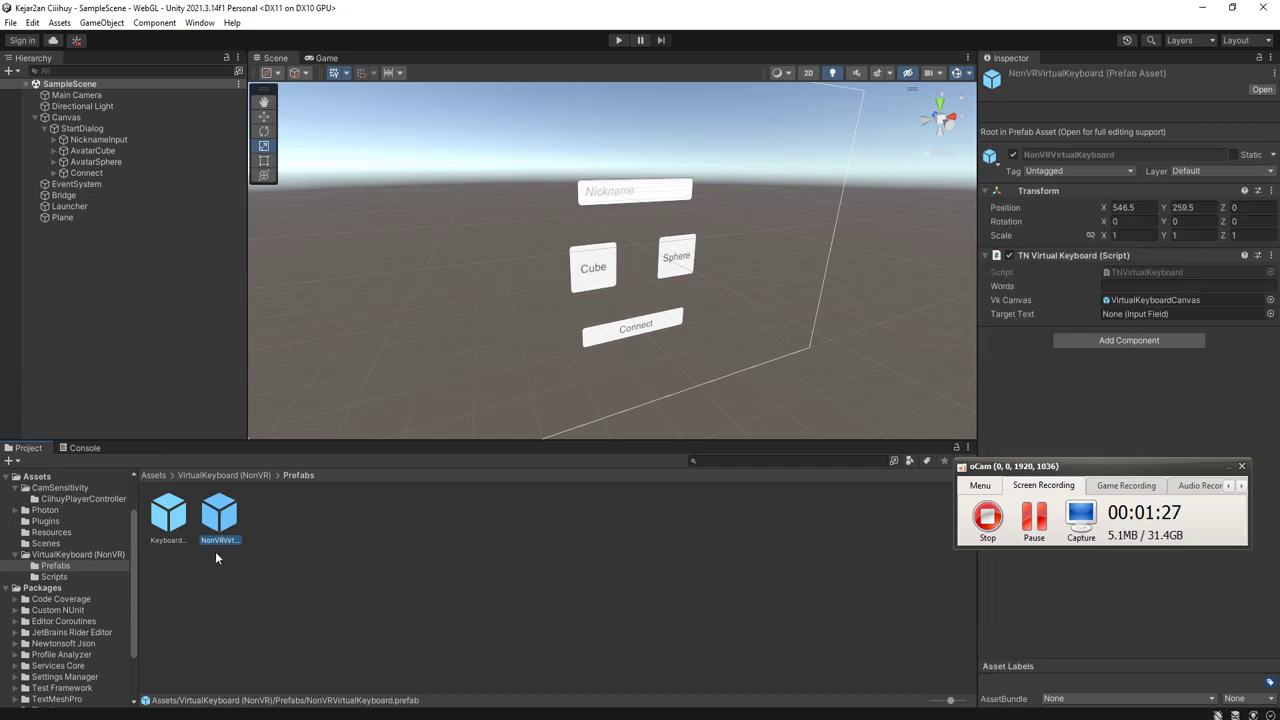
pyautogui.moveTo(221, 541); pyautogui.dragTo(131, 360)
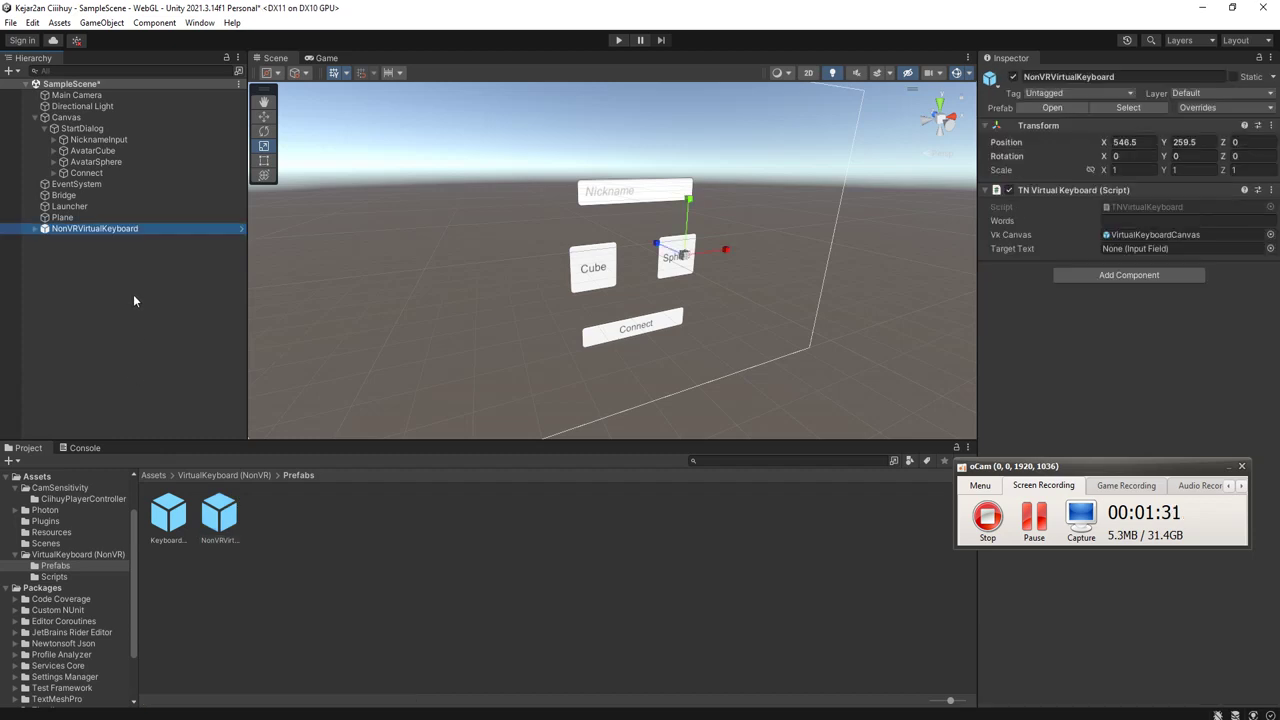
# Assign NicknameInput as the Target Text of the NonVRVirtualKeyboard's TN Virtual Keyboard script.
pyautogui.click(36, 229)
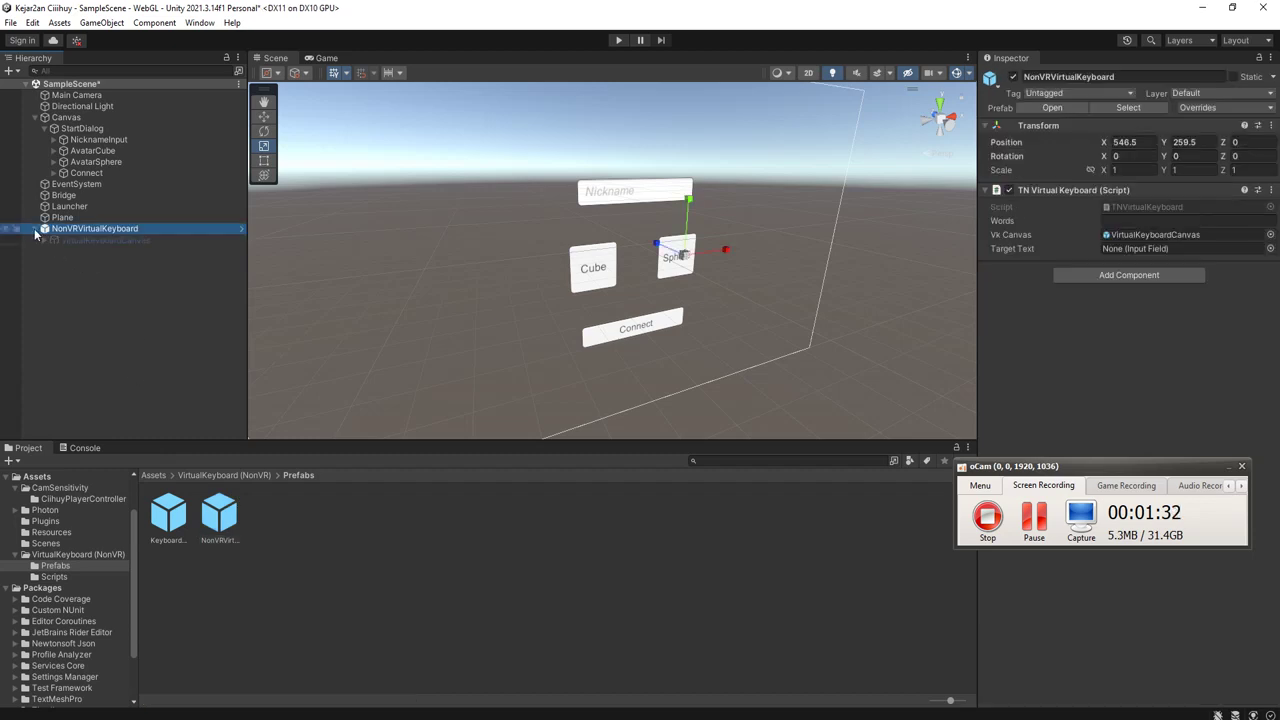
pyautogui.click(100, 250)
pyautogui.click(90, 230)
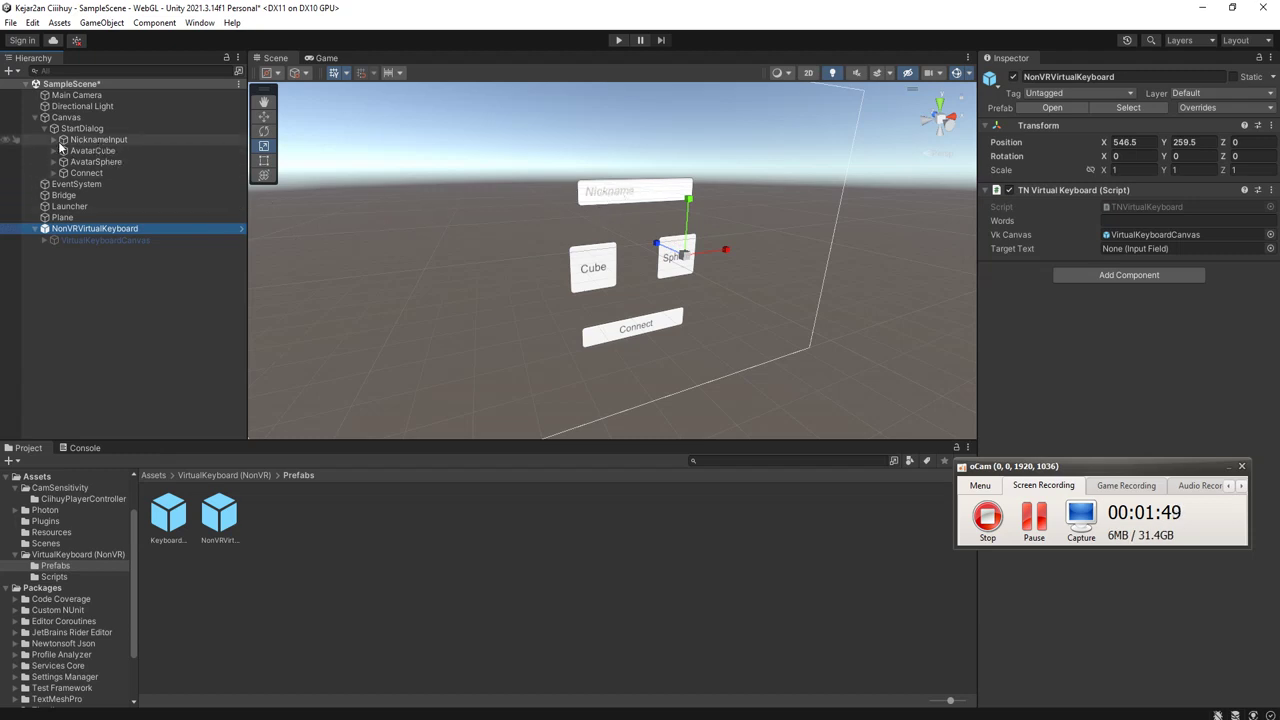
pyautogui.moveTo(95, 145); pyautogui.dragTo(1118, 252)
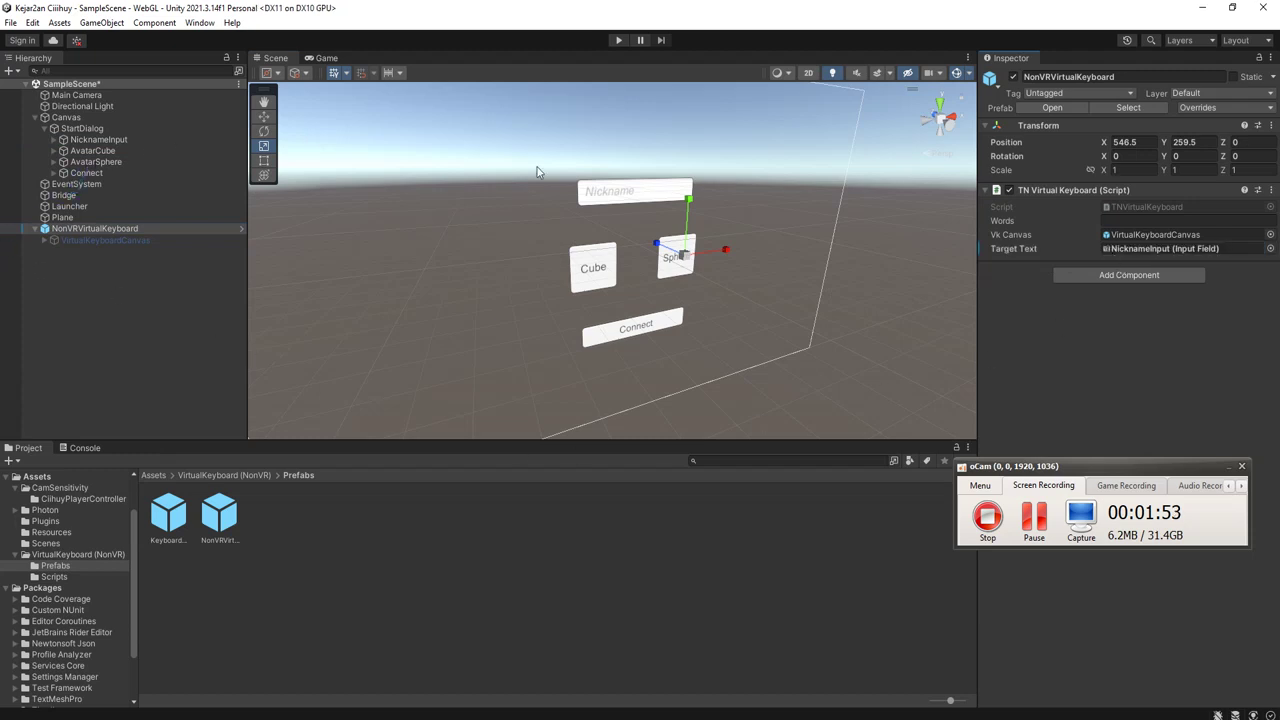
# Add the Vk Enabler script component to the NicknameInput object.
pyautogui.click(98, 140)
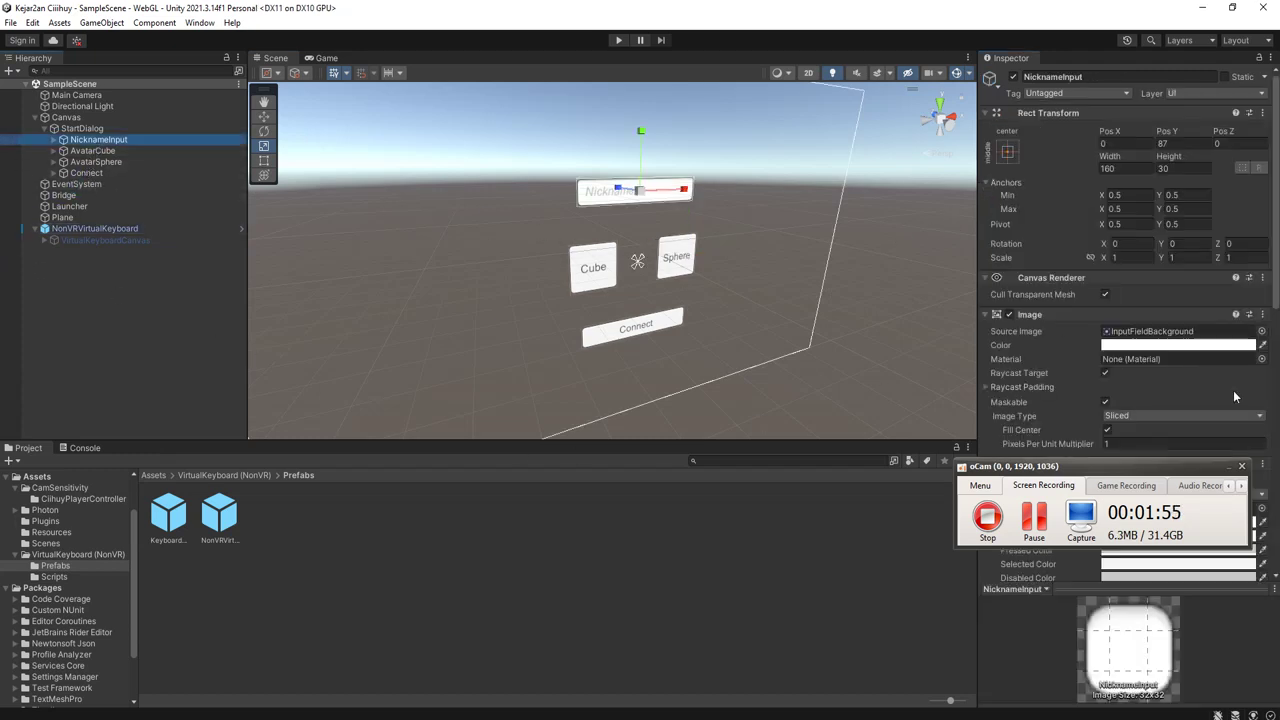
pyautogui.click(1229, 466)
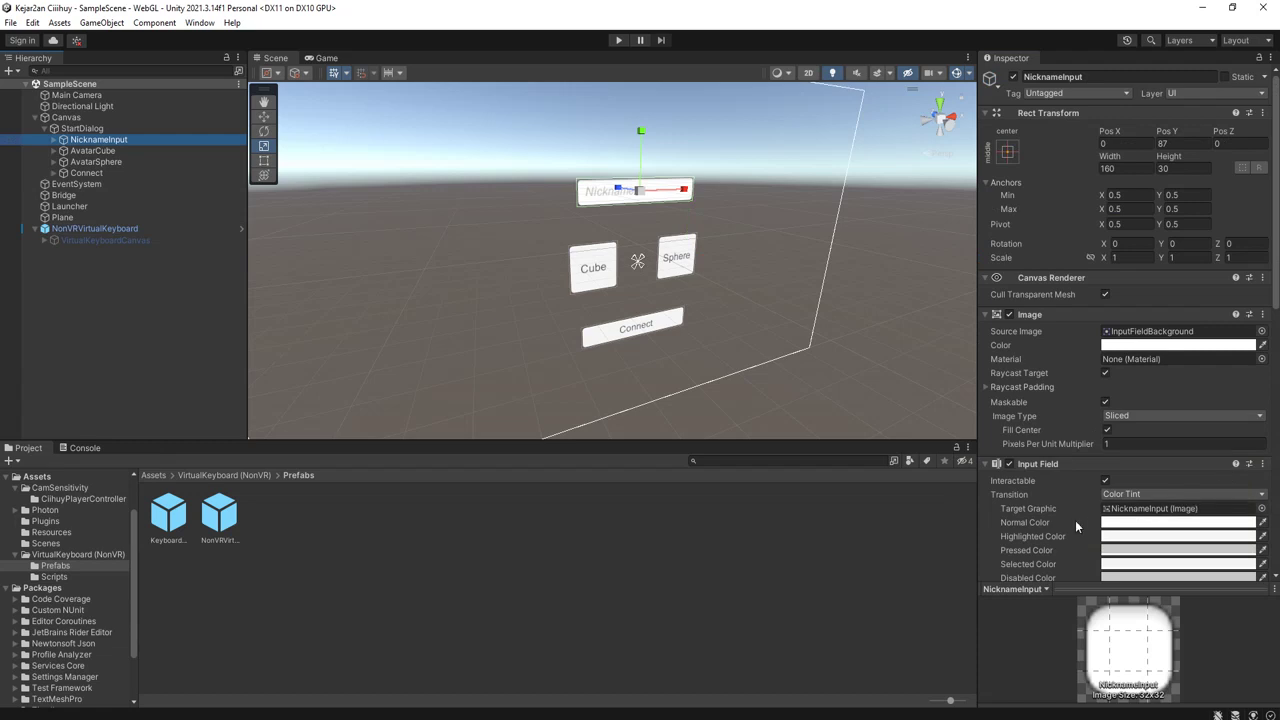
pyautogui.scroll(-10, 1075, 520)
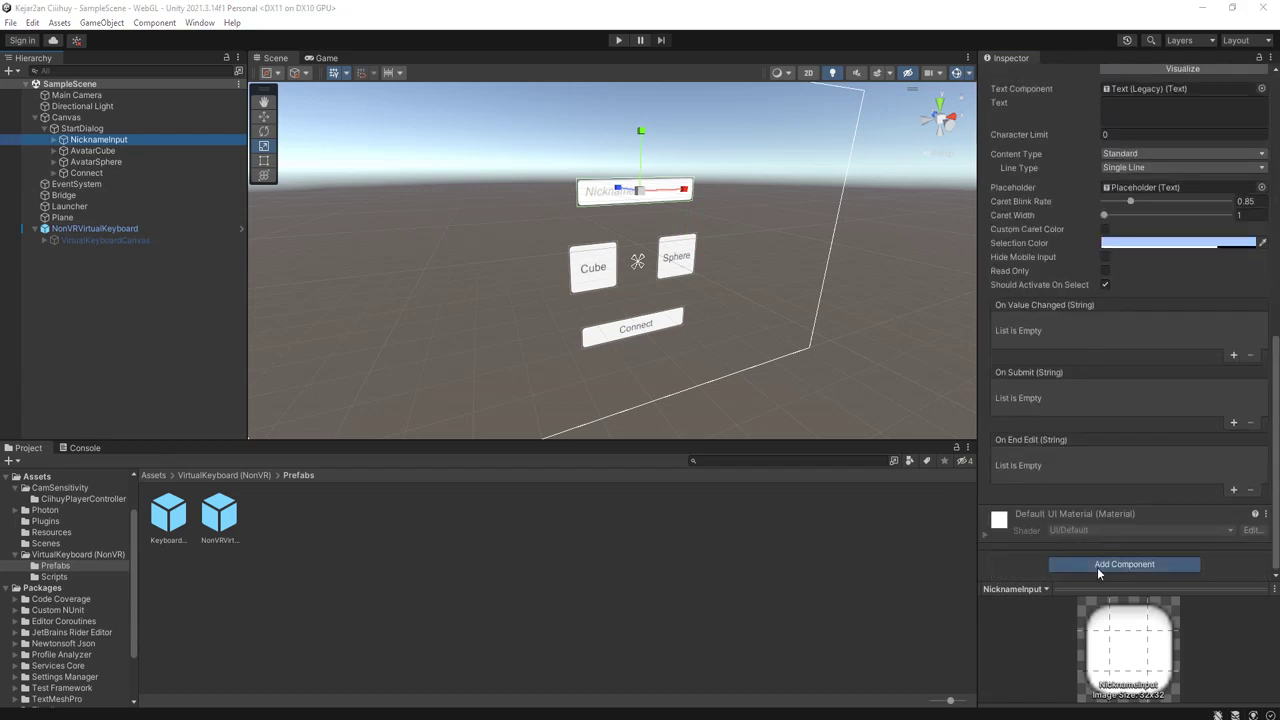
pyautogui.click(1097, 565)
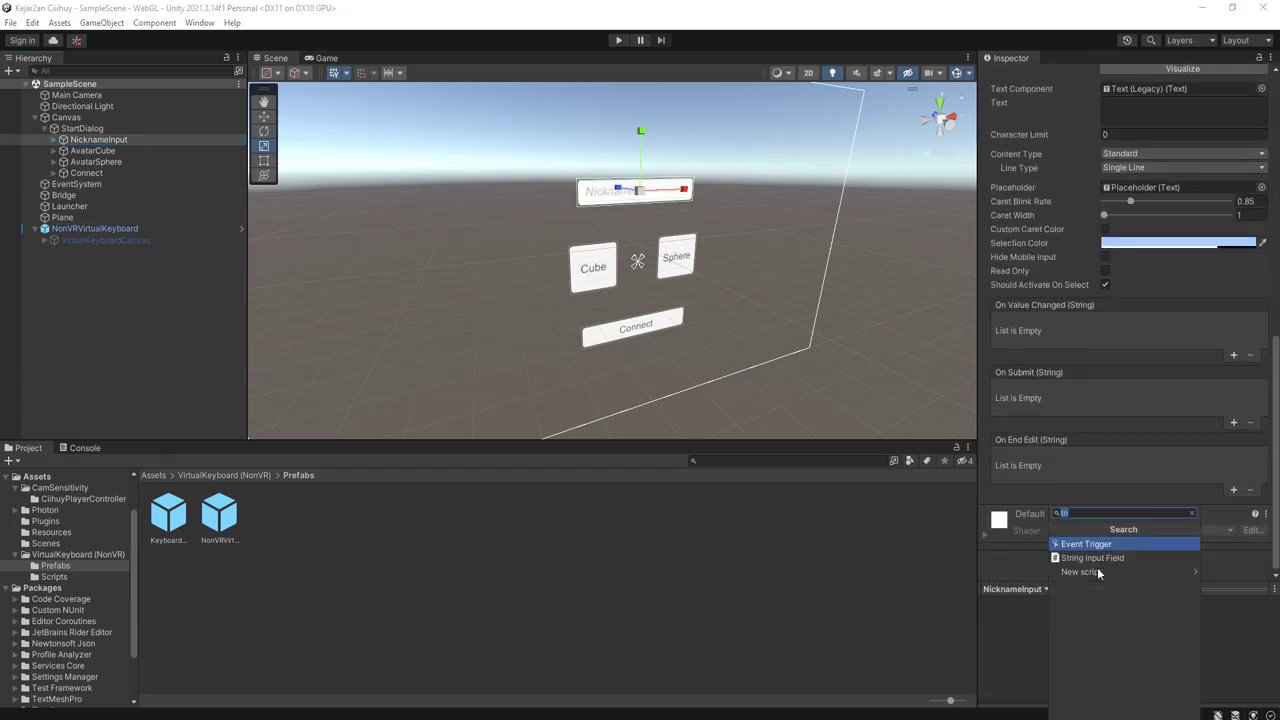
pyautogui.write('vk')
pyautogui.click(1112, 545)
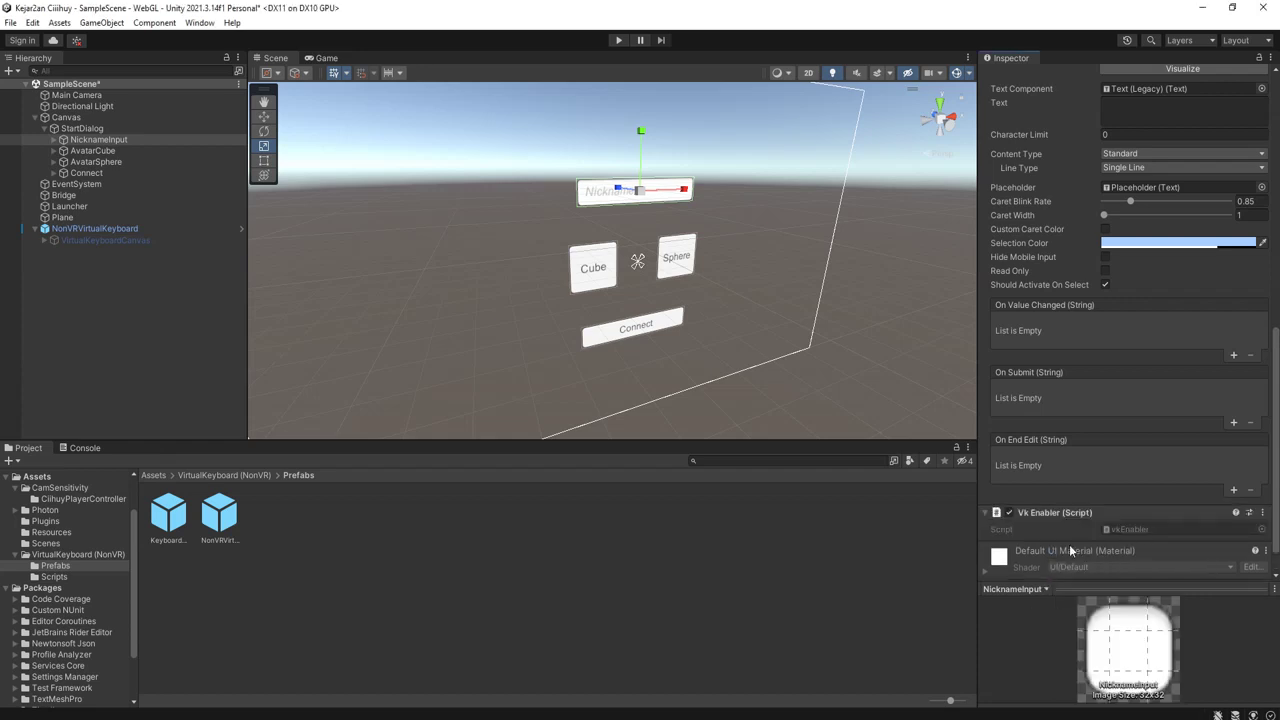
# Add an Event Trigger component to the NicknameInput object.
pyautogui.scroll(-2, 1069, 545)
pyautogui.click(1129, 564)
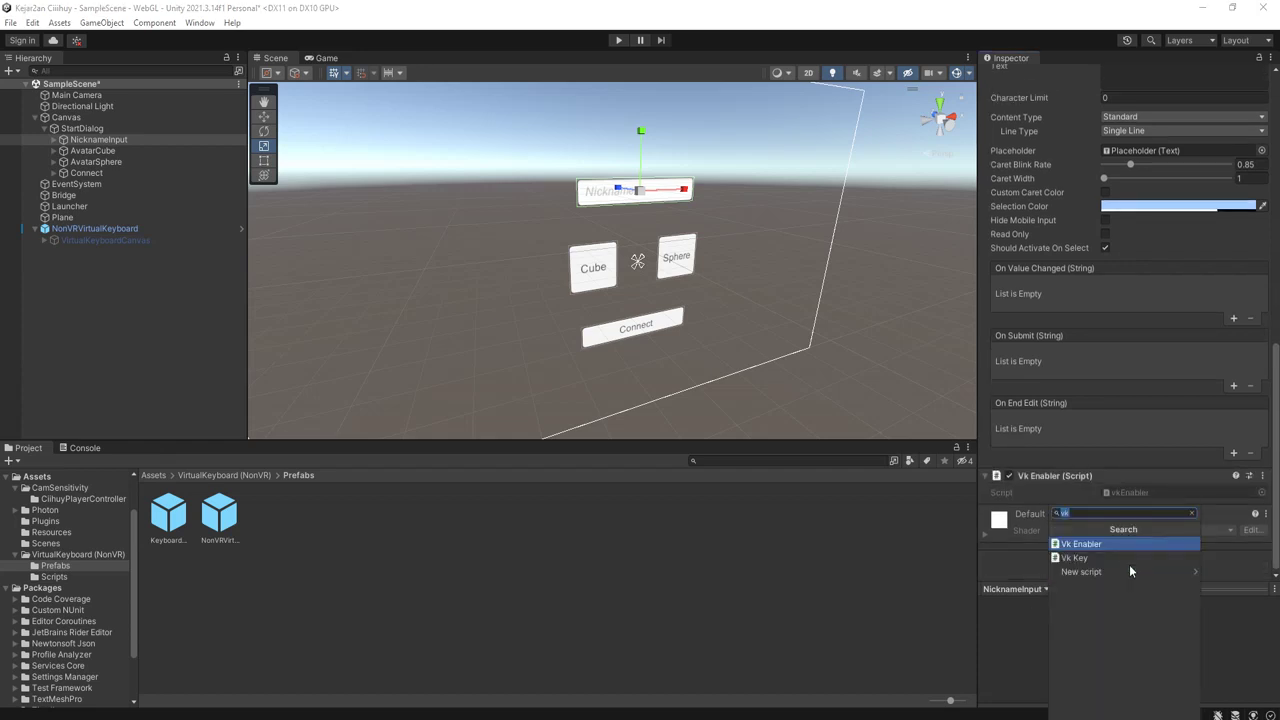
pyautogui.write('event')
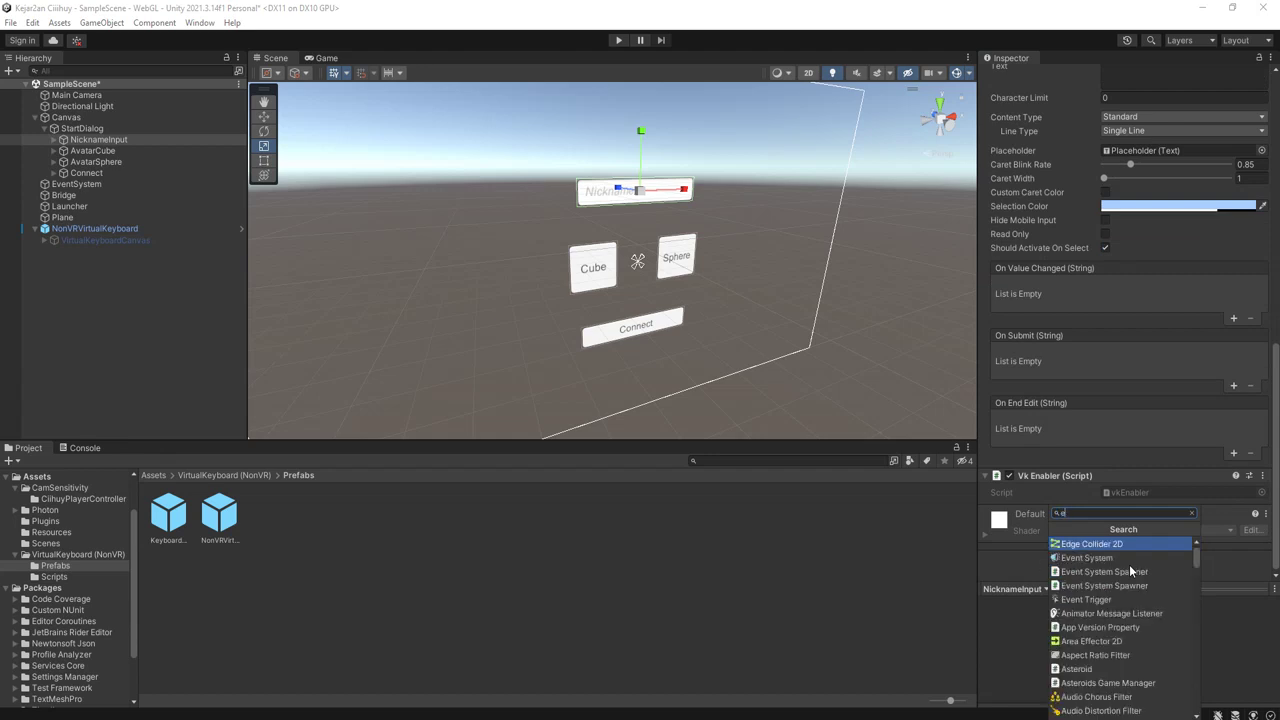
pyautogui.press('Down')
pyautogui.press('Down')
pyautogui.press('Down')
pyautogui.press('Return')
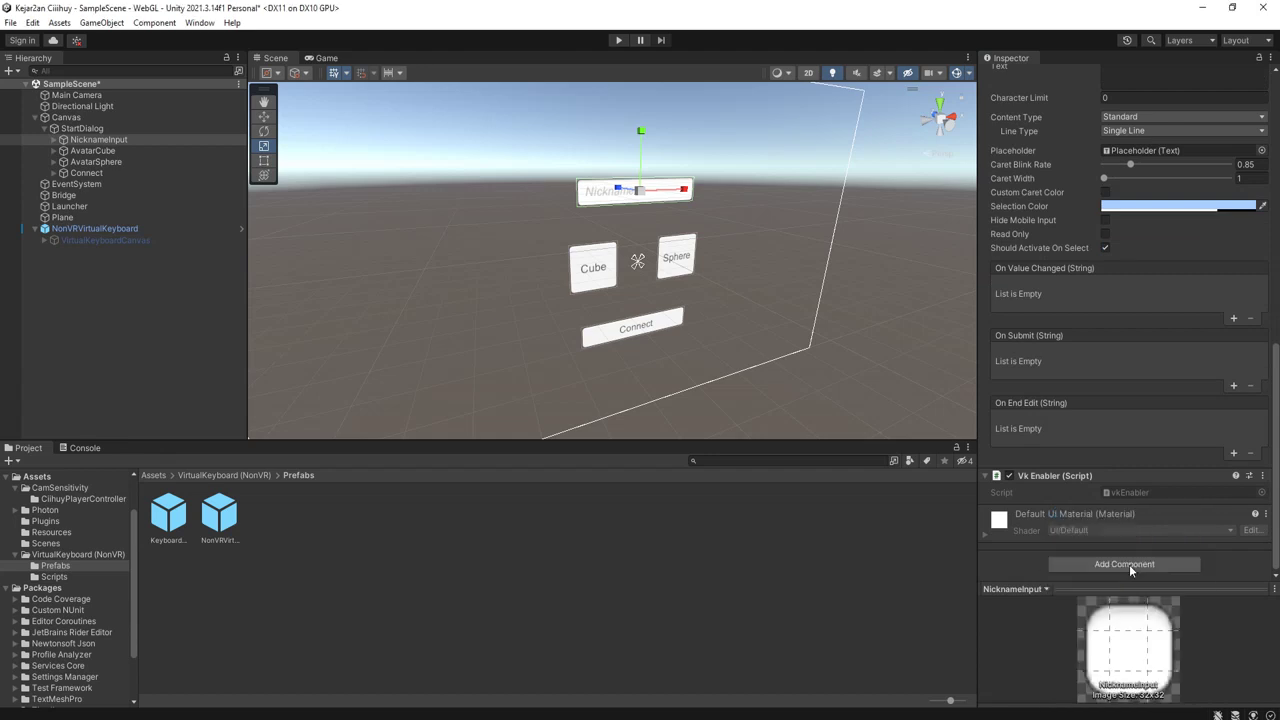
# Add a Pointer Down event to NicknameInput's Event Trigger and give it one new callback entry.
pyautogui.click(1130, 535)
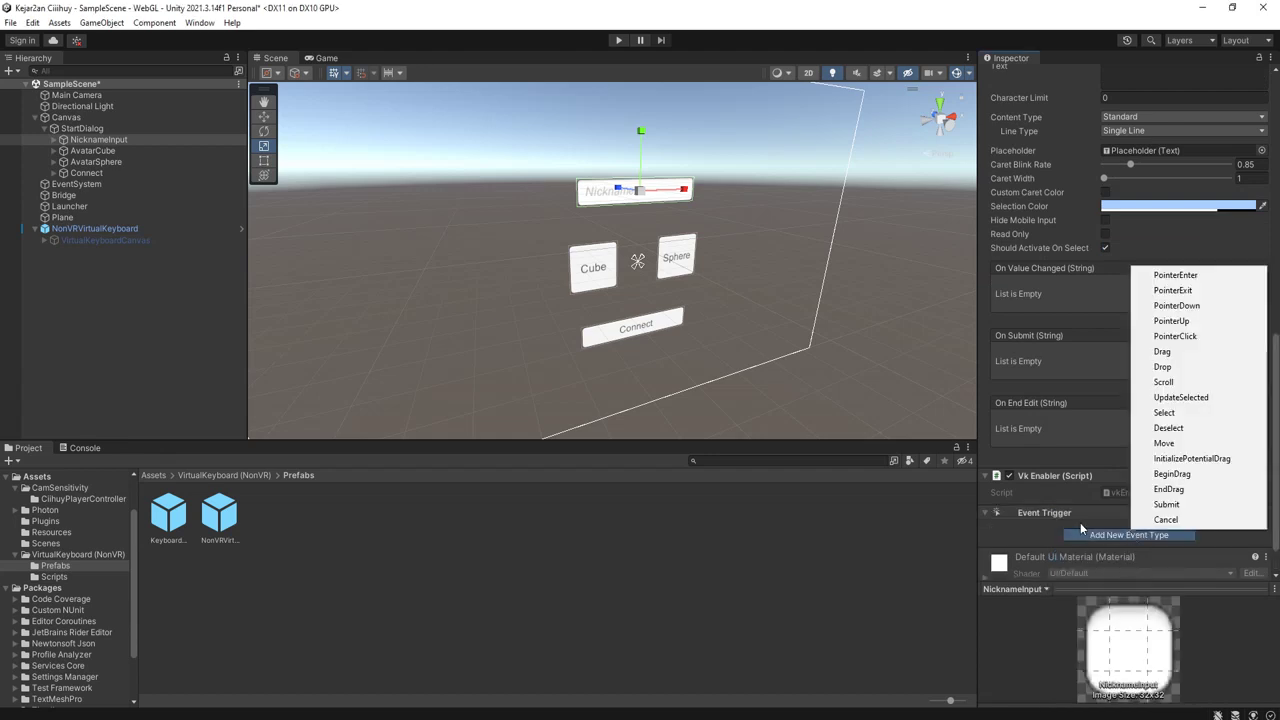
pyautogui.click(1190, 306)
pyautogui.scroll(-3, 1113, 541)
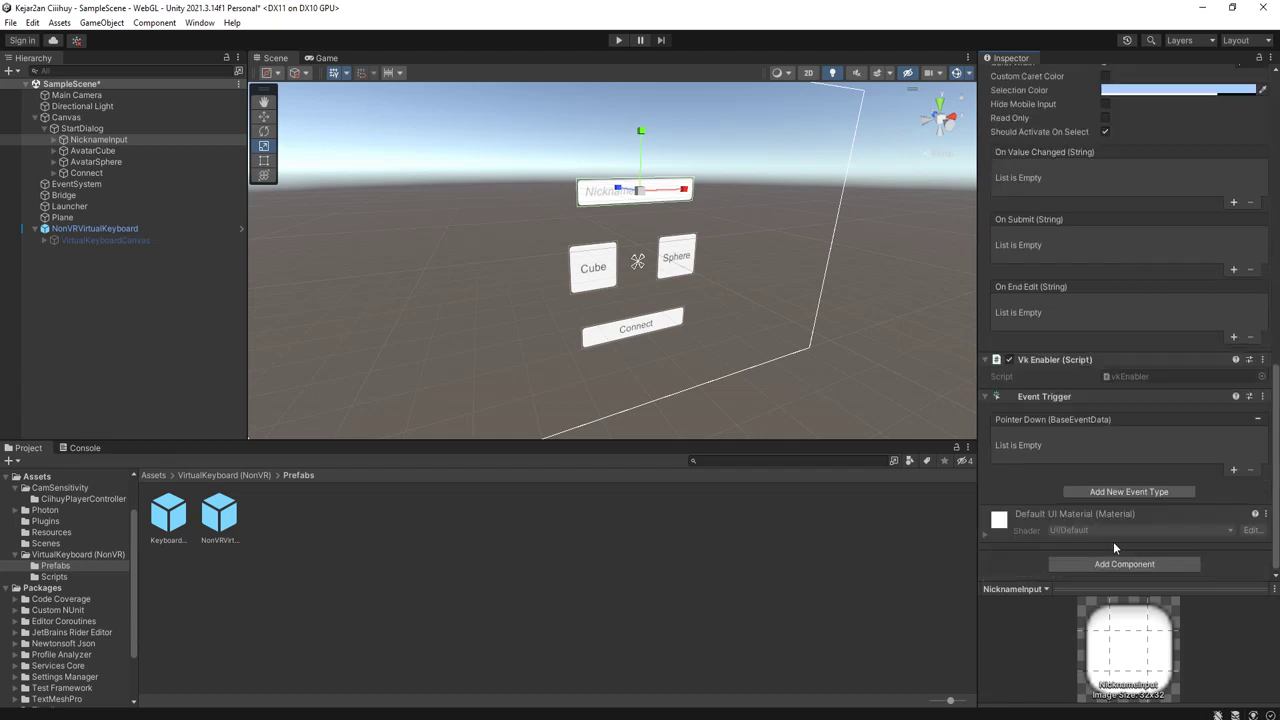
pyautogui.click(1220, 458)
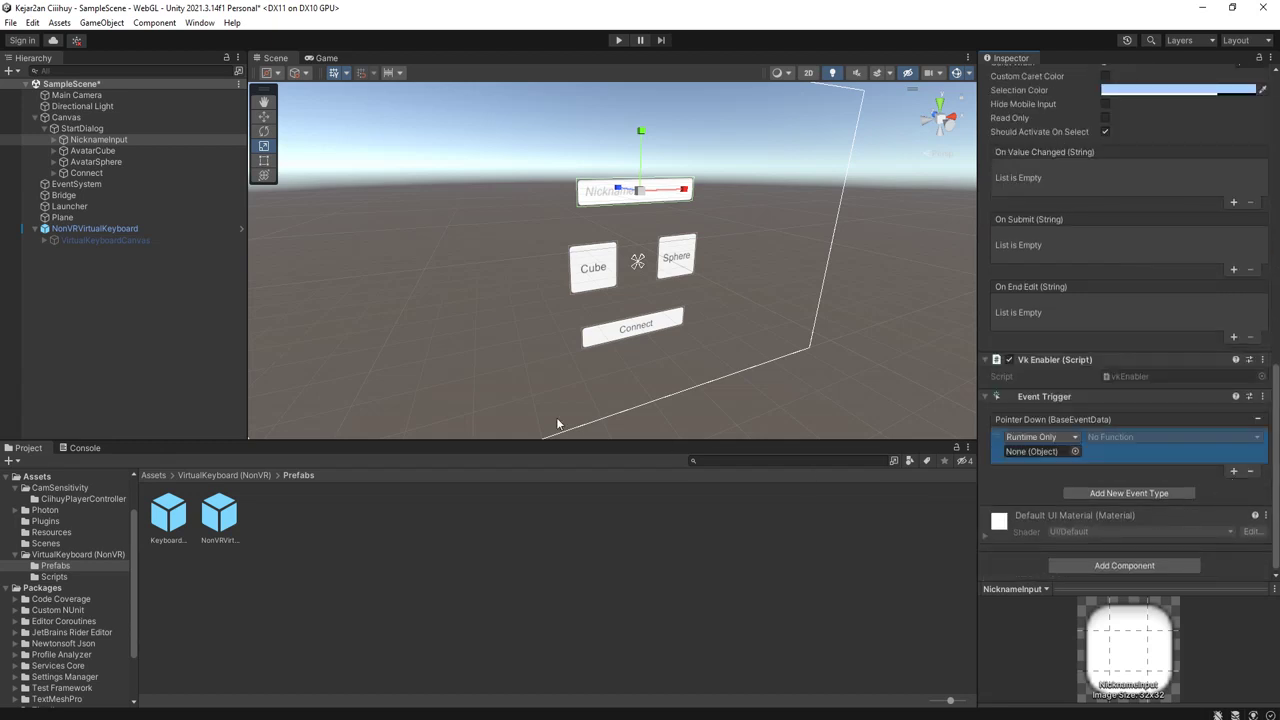
# Assign NicknameInput as the Pointer Down callback's object and set its function to vkEnabler.ShowVirtualKeyboard.
pyautogui.click(95, 141)
pyautogui.moveTo(95, 141); pyautogui.dragTo(1043, 451)
pyautogui.click(1110, 437)
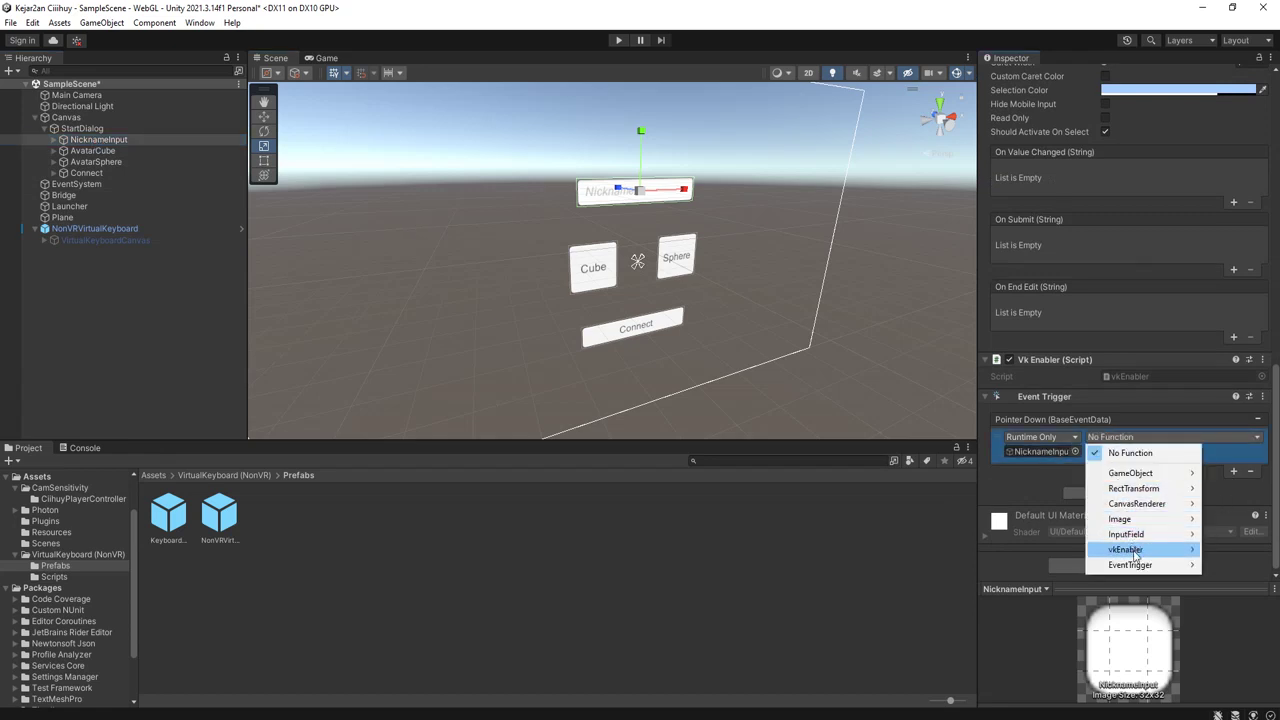
pyautogui.moveTo(1138, 556)
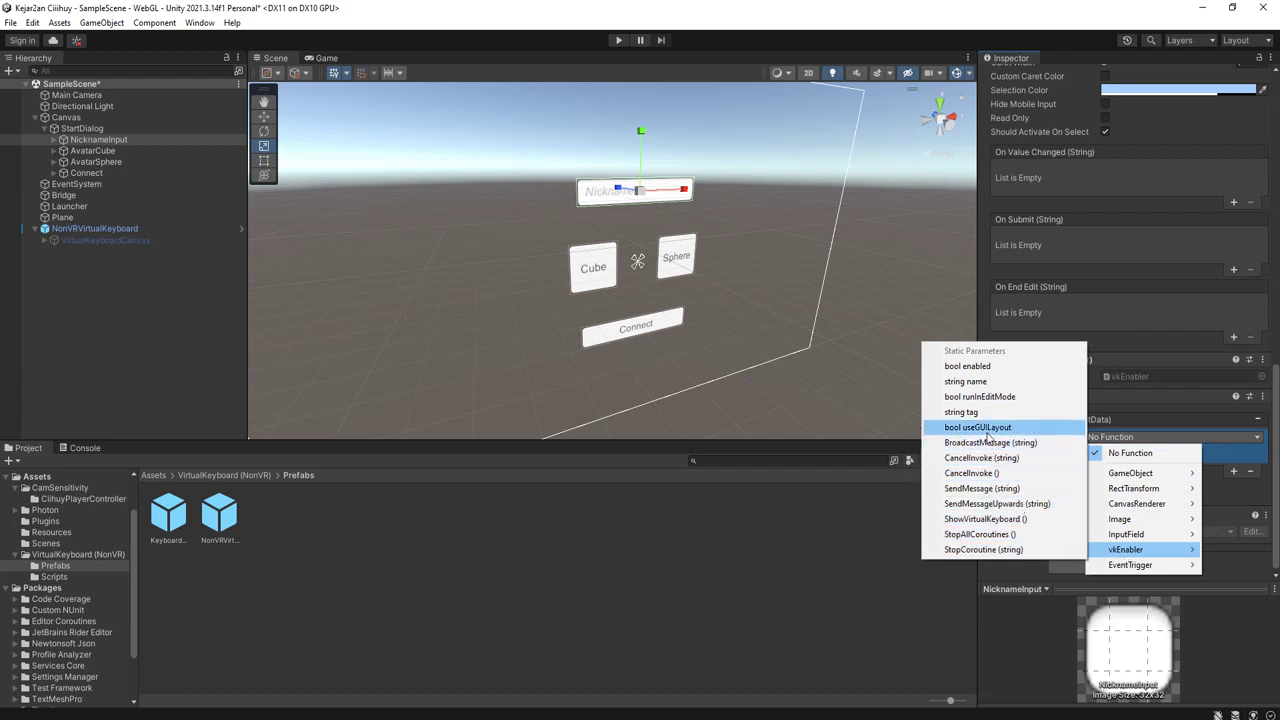
pyautogui.click(985, 519)
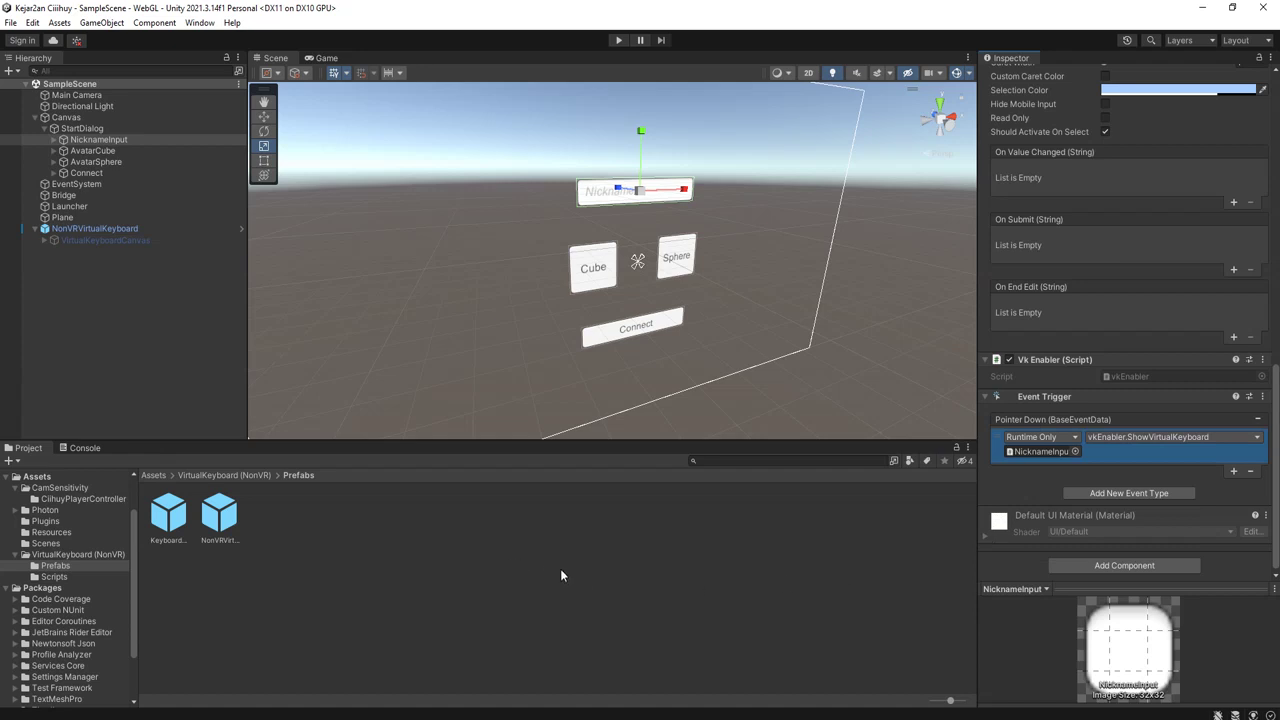
# Run the scene and use the virtual keyboard to enter "my name is" followed by a name in the Nickname field.
pyautogui.click(618, 40)
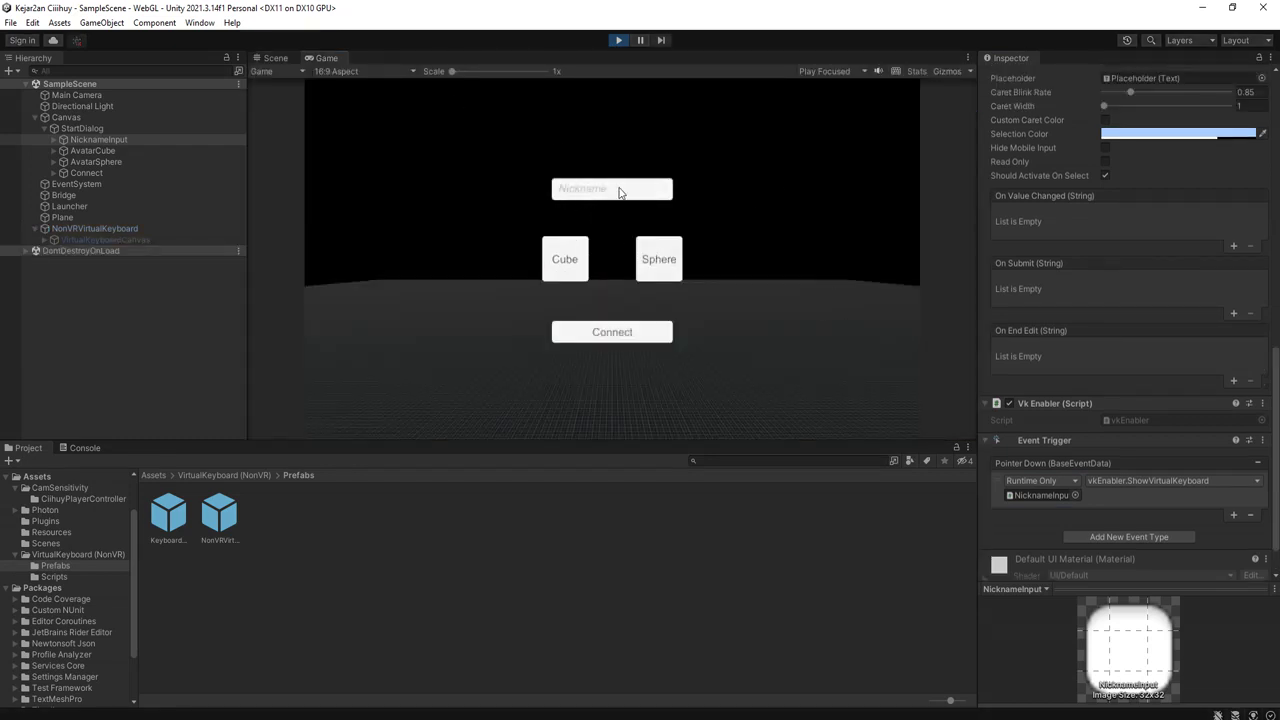
pyautogui.click(588, 191)
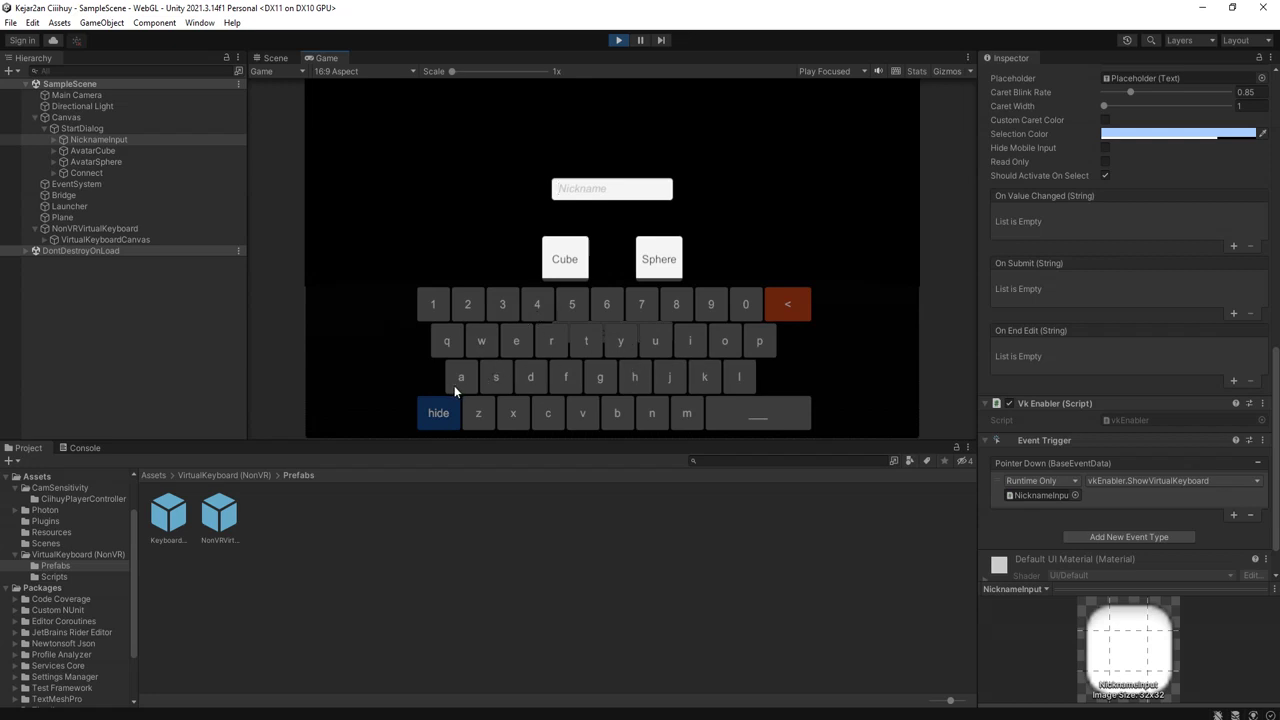
pyautogui.click(688, 413)
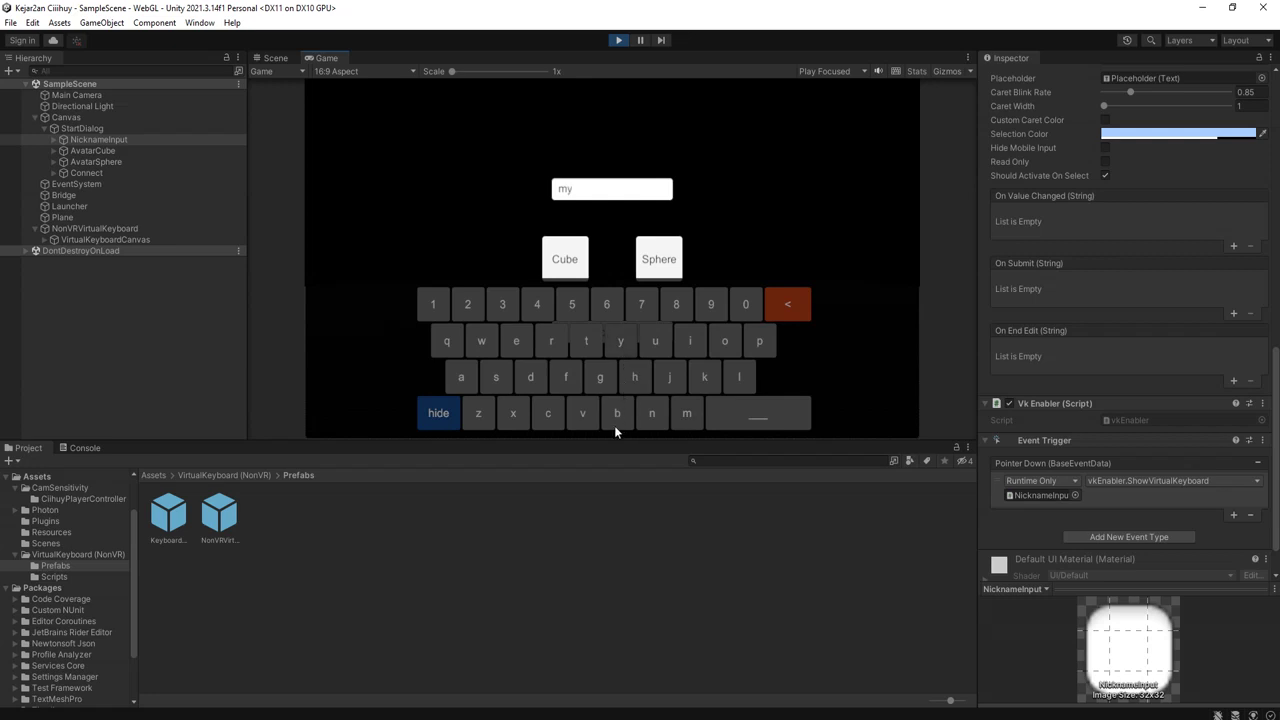
pyautogui.click(659, 412)
pyautogui.click(683, 343)
pyautogui.click(692, 372)
pyautogui.click(655, 341)
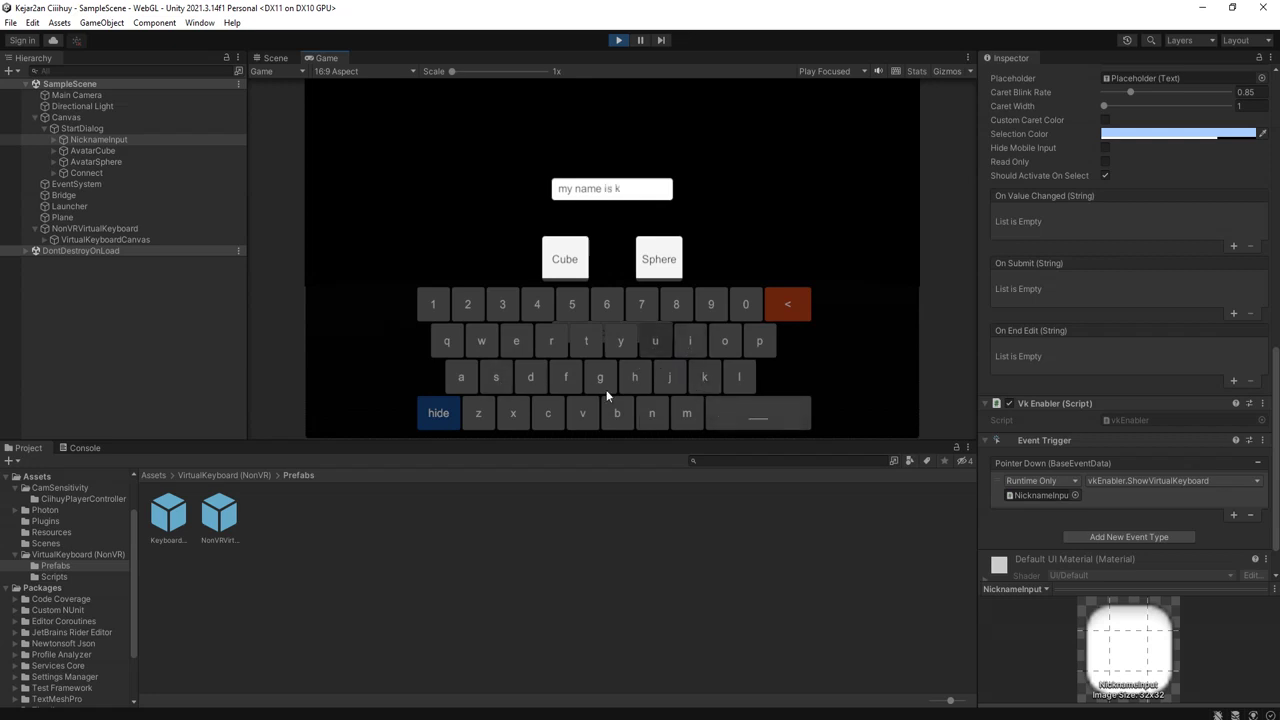
pyautogui.click(655, 341)
pyautogui.click(538, 377)
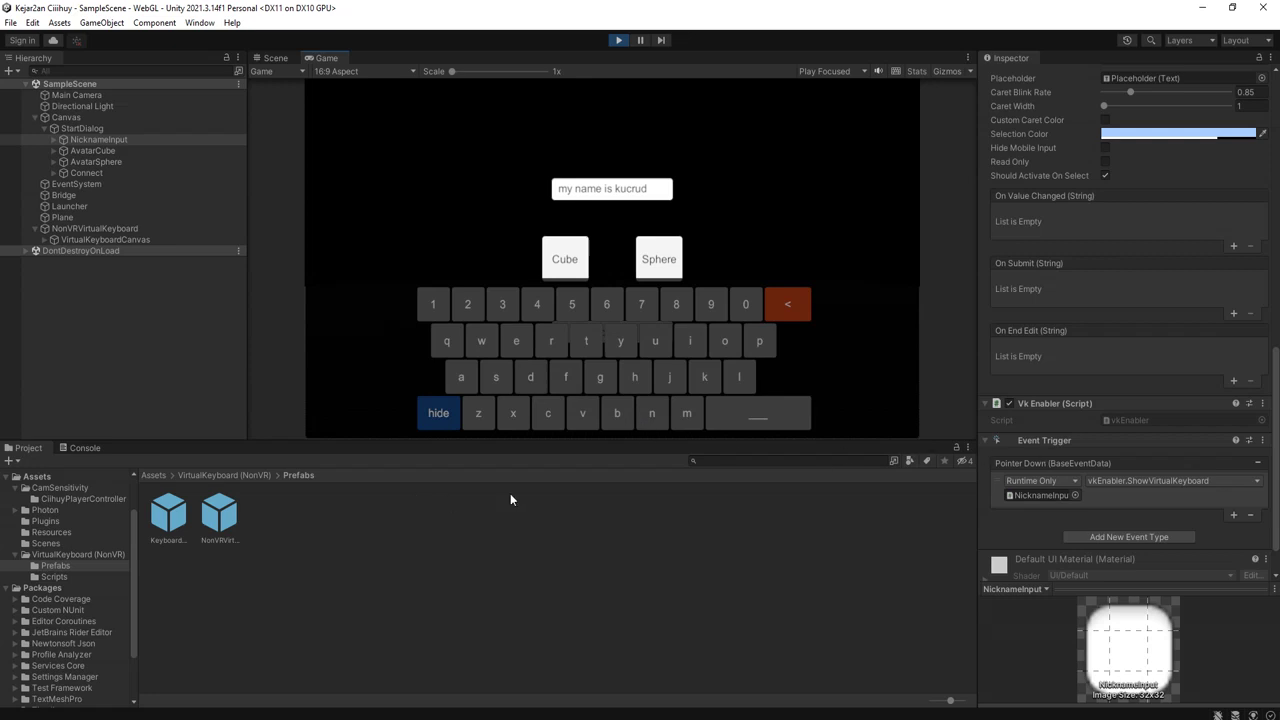